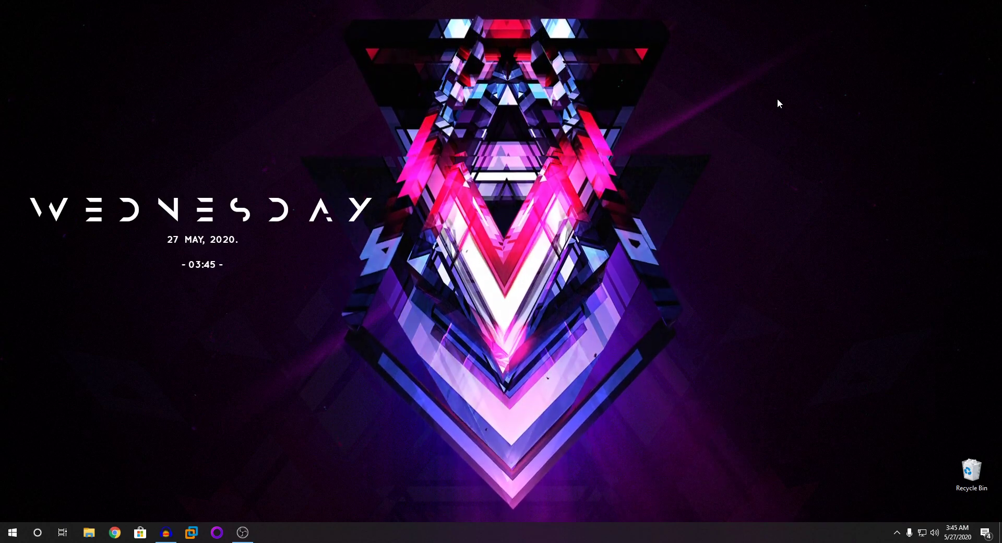
# Search Google for 'gog galaxy' from Chrome's address bar
pyautogui.click(116, 533)
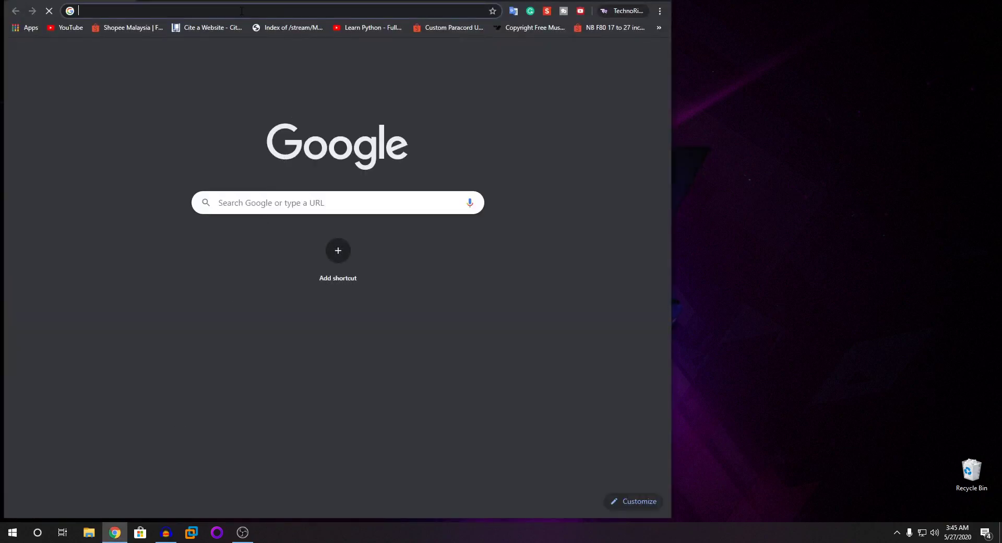
pyautogui.click(242, 11)
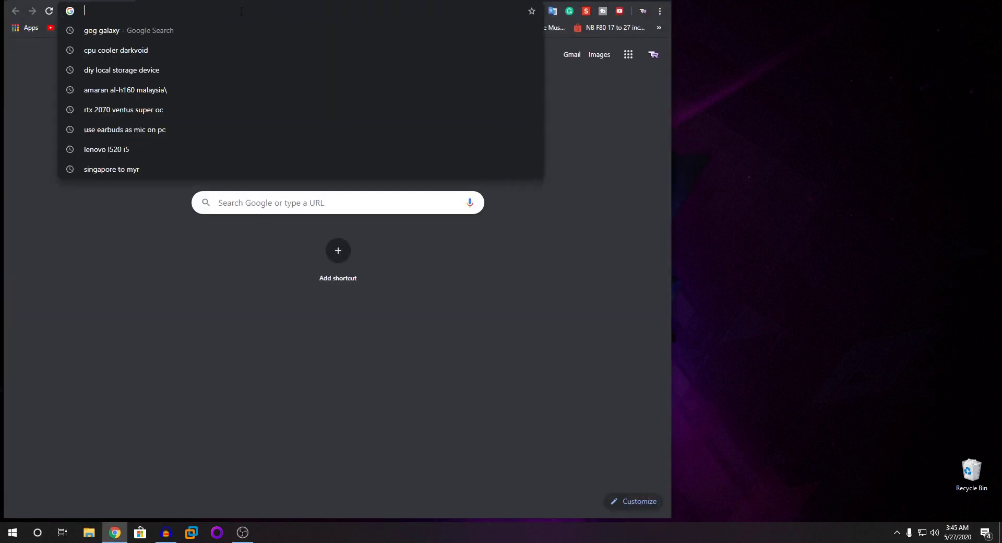
pyautogui.write('gog galaxy')
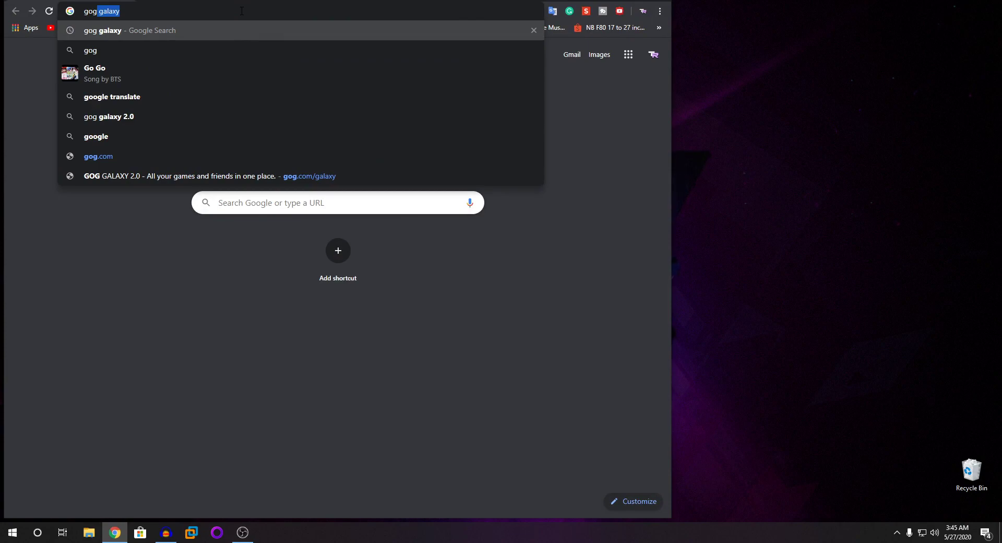
pyautogui.press('Return')
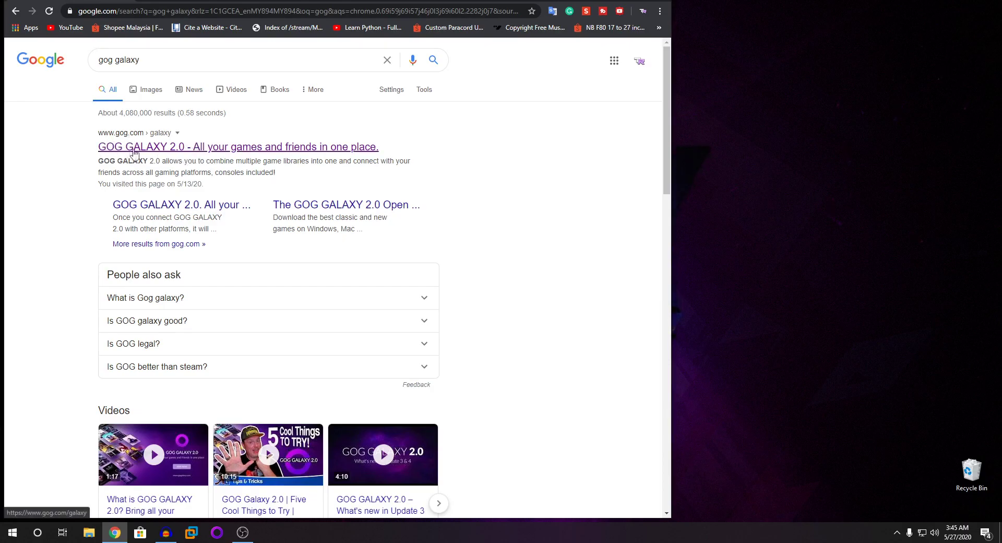
# Open the GOG GALAXY 2.0 page on gog.com and start the installer download
pyautogui.click(174, 150)
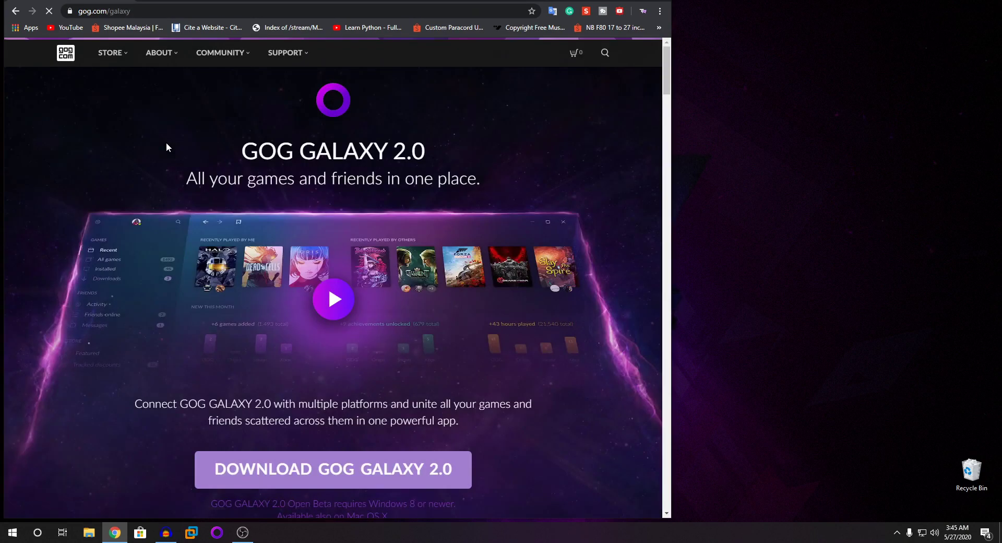
pyautogui.scroll(-3, 470, 196)
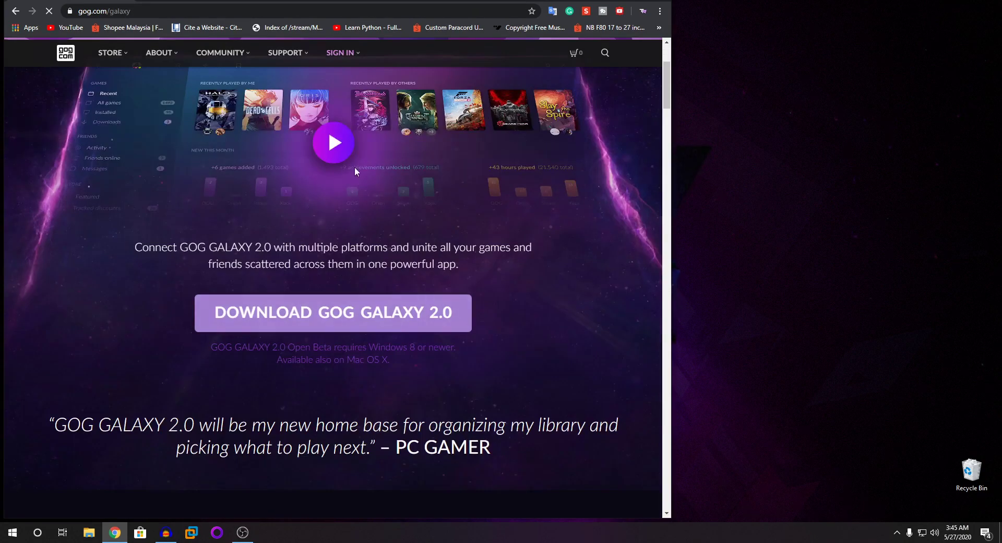
pyautogui.click(290, 323)
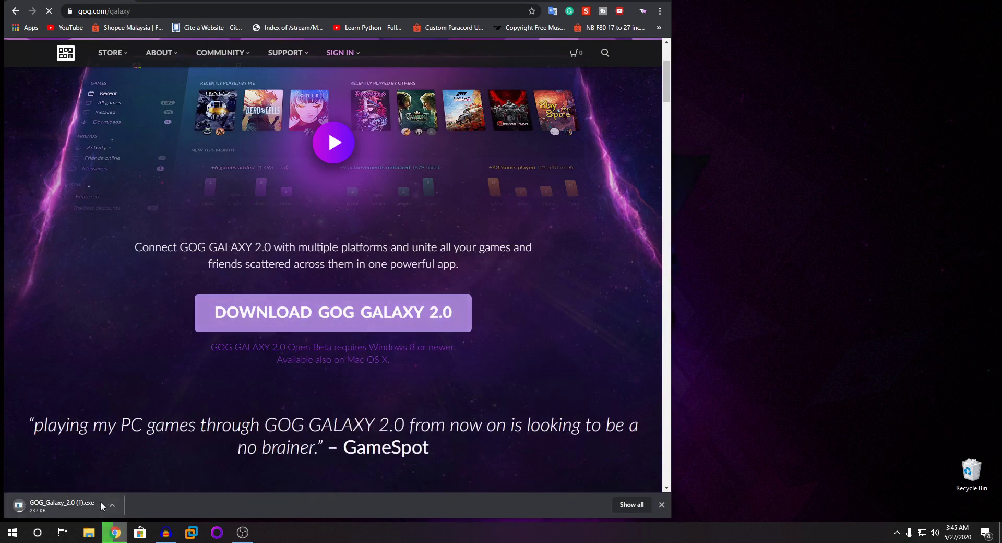
# Cancel the GOG Galaxy installer download and minimize Chrome to show the desktop
pyautogui.rightClick(92, 501)
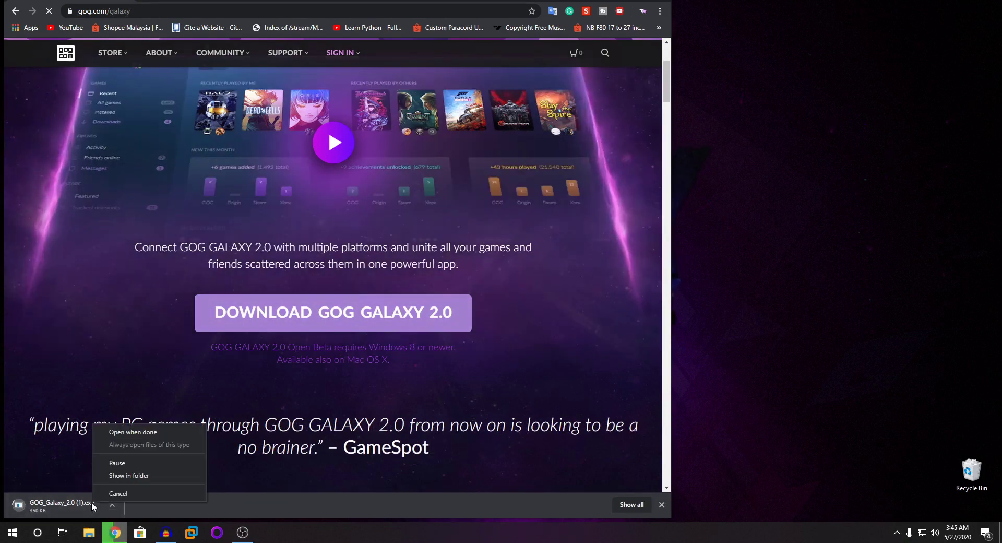
pyautogui.click(190, 508)
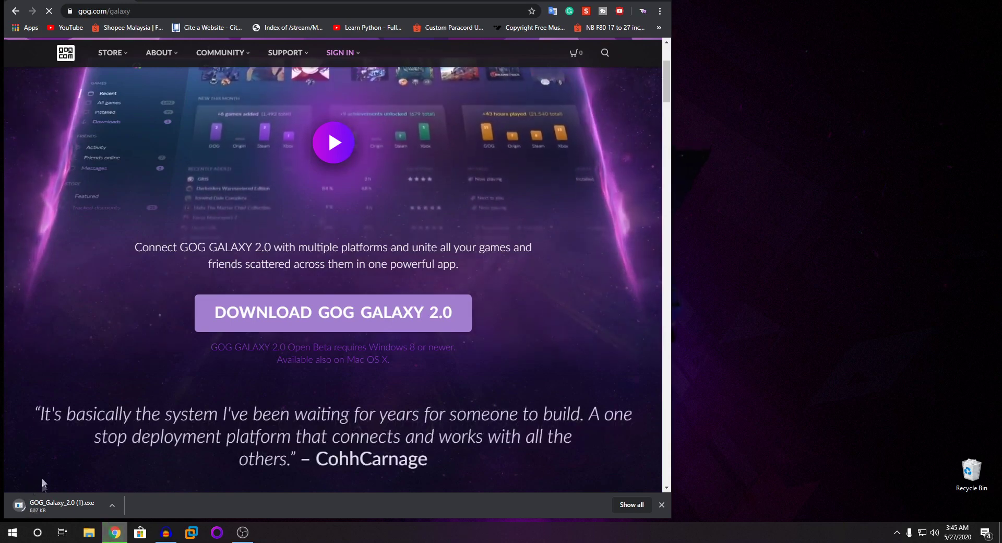
pyautogui.rightClick(49, 501)
pyautogui.click(62, 493)
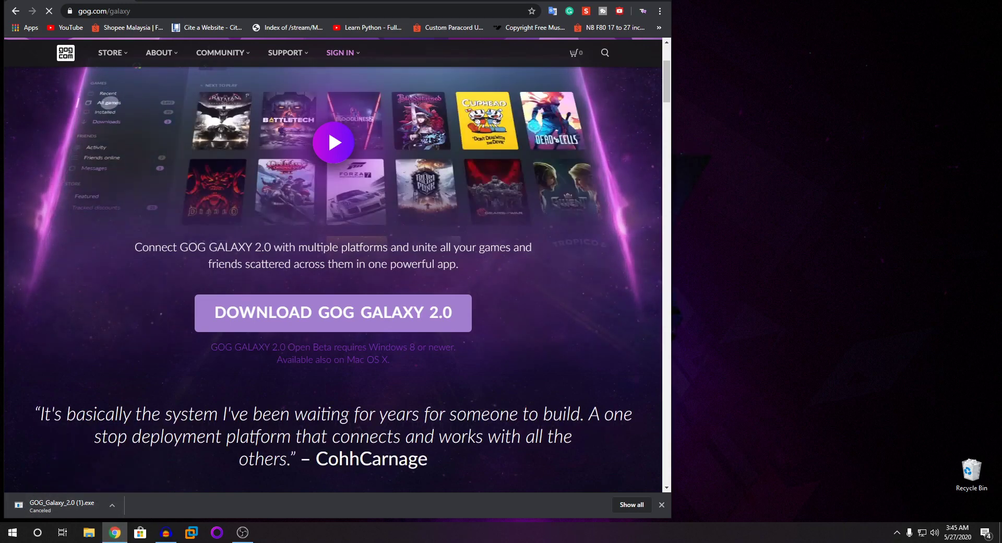
pyautogui.press('super+d')
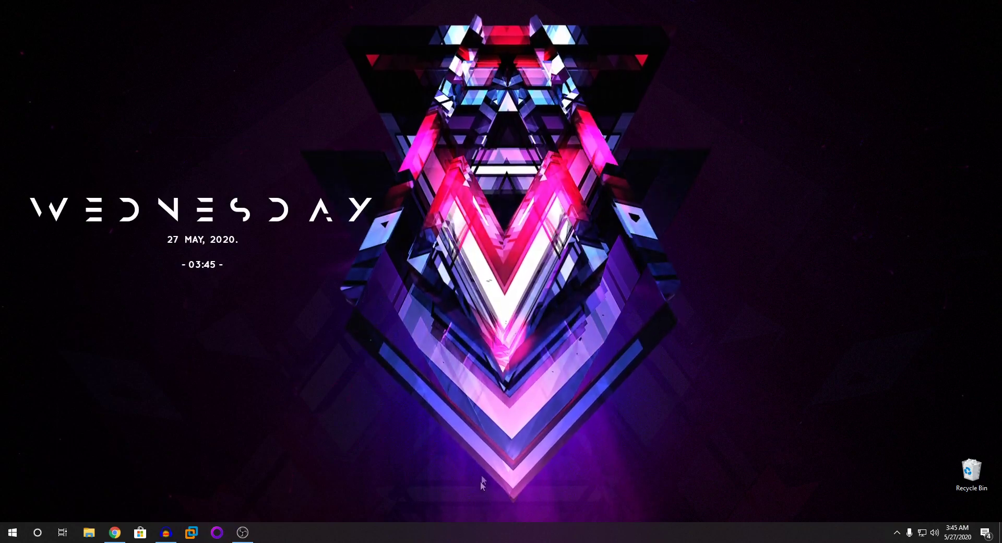
# Launch GOG Galaxy, log in to the account, and move the window further left
pyautogui.click(218, 533)
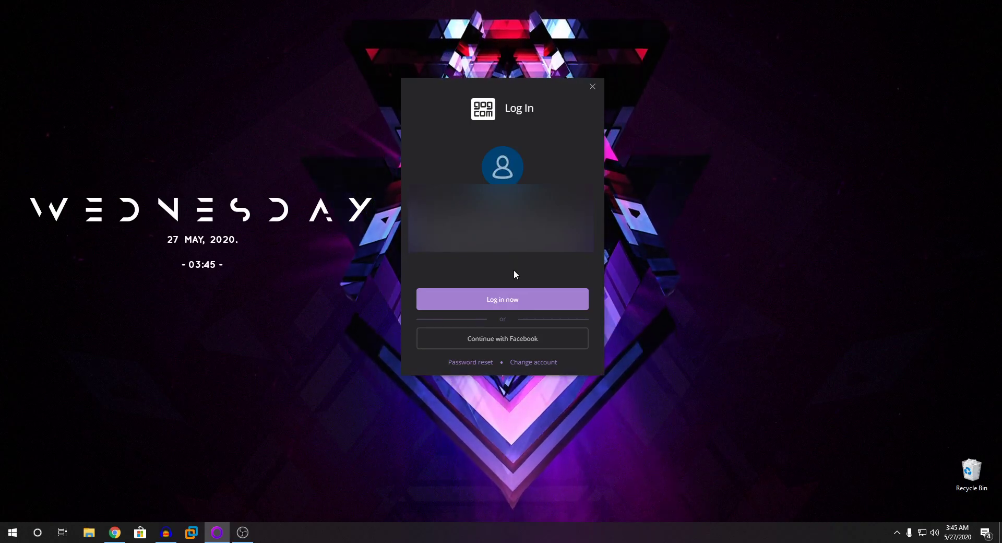
pyautogui.click(542, 300)
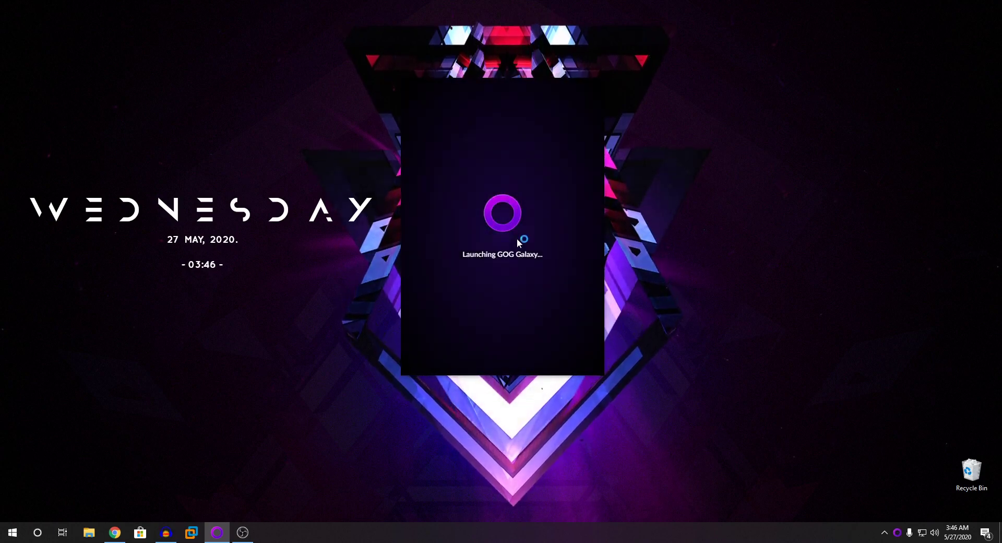
pyautogui.rightClick(798, 109)
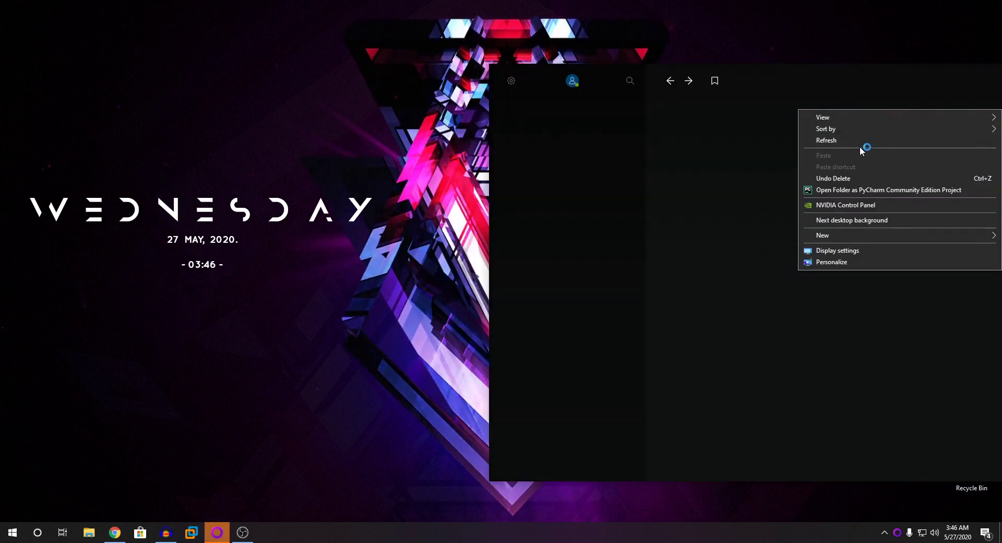
pyautogui.moveTo(753, 73); pyautogui.dragTo(339, 27)
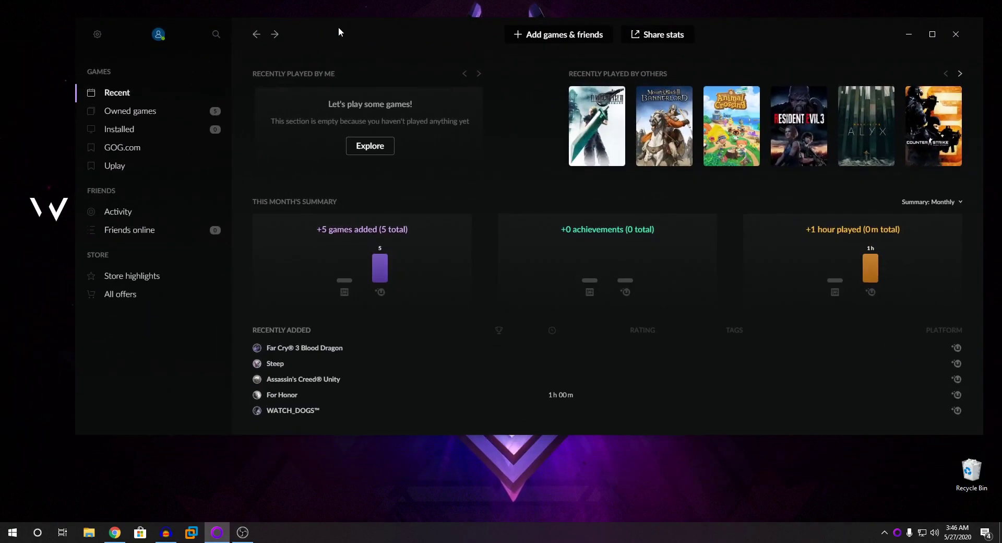
# Maximize the GOG Galaxy window, then restore it and nudge it up and left
pyautogui.click(932, 35)
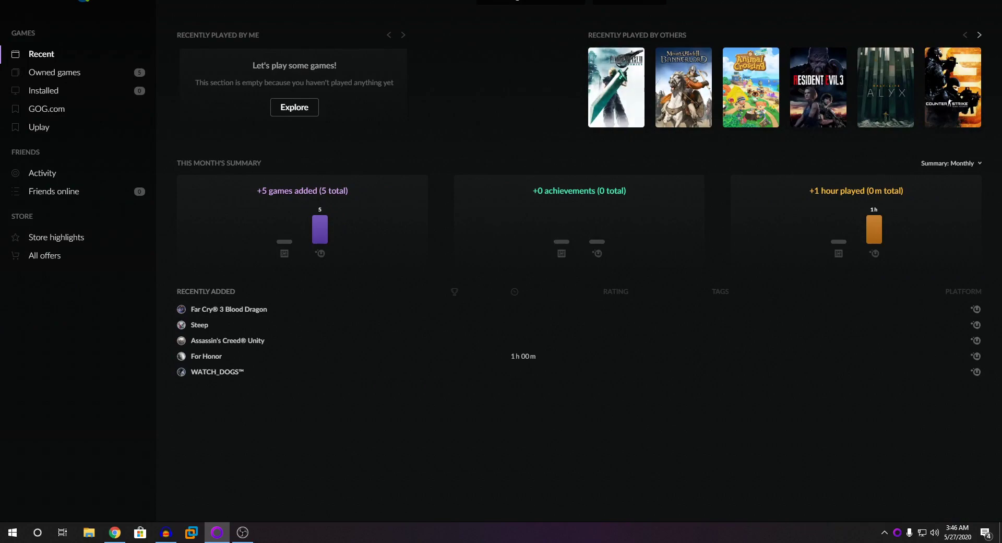
pyautogui.moveTo(813, 4); pyautogui.dragTo(767, 14)
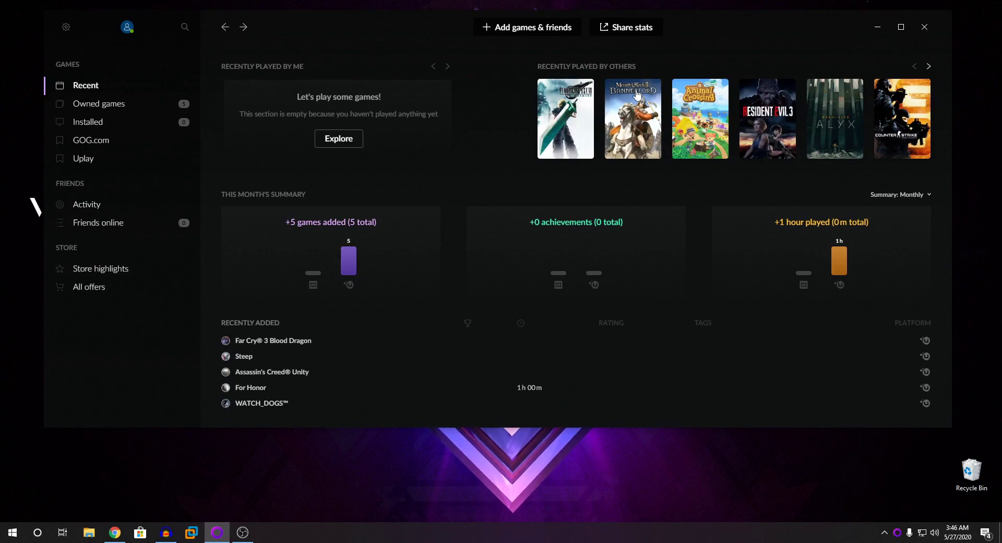
pyautogui.moveTo(685, 31); pyautogui.dragTo(678, 28)
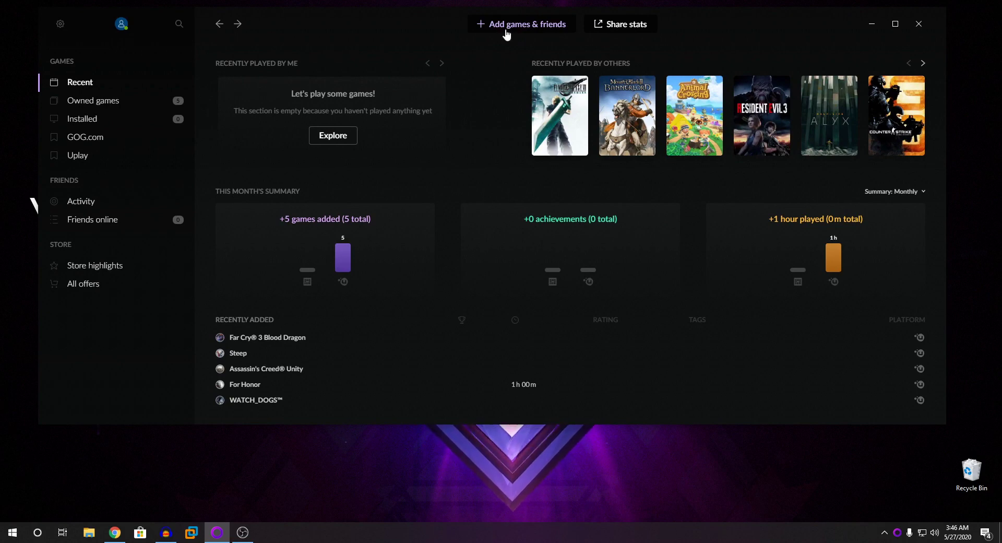
# Open Settings > Integrations via Add games & friends and begin connecting Steam
pyautogui.click(534, 32)
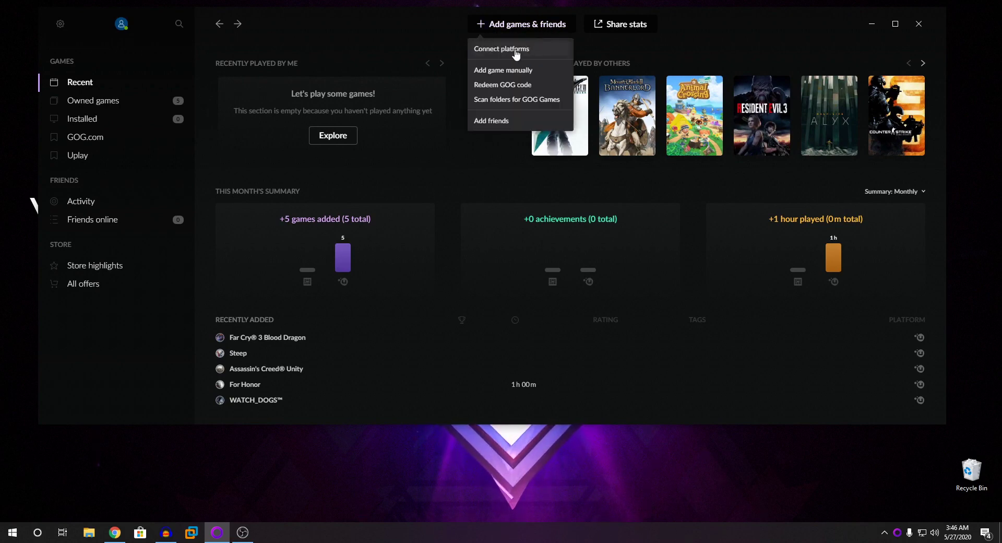
pyautogui.click(516, 50)
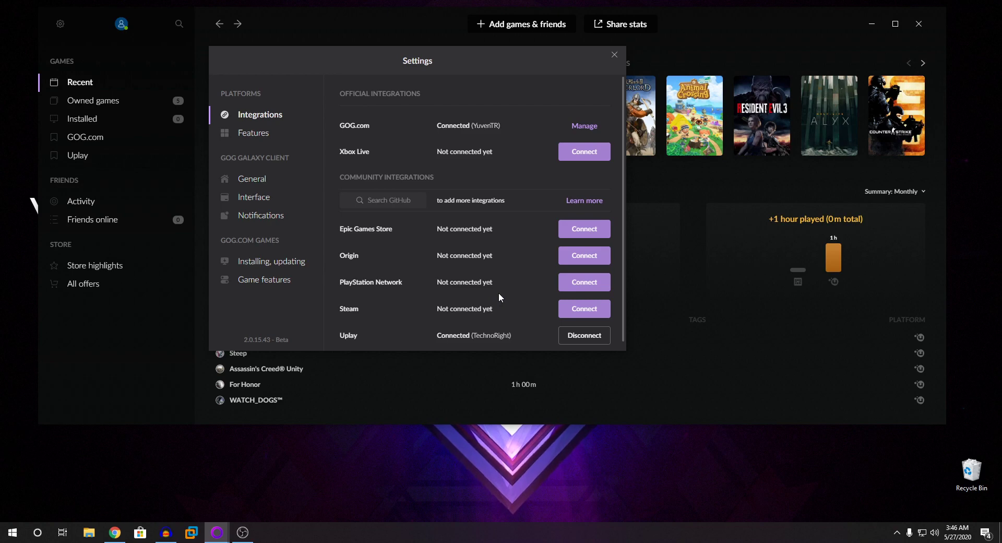
pyautogui.click(574, 310)
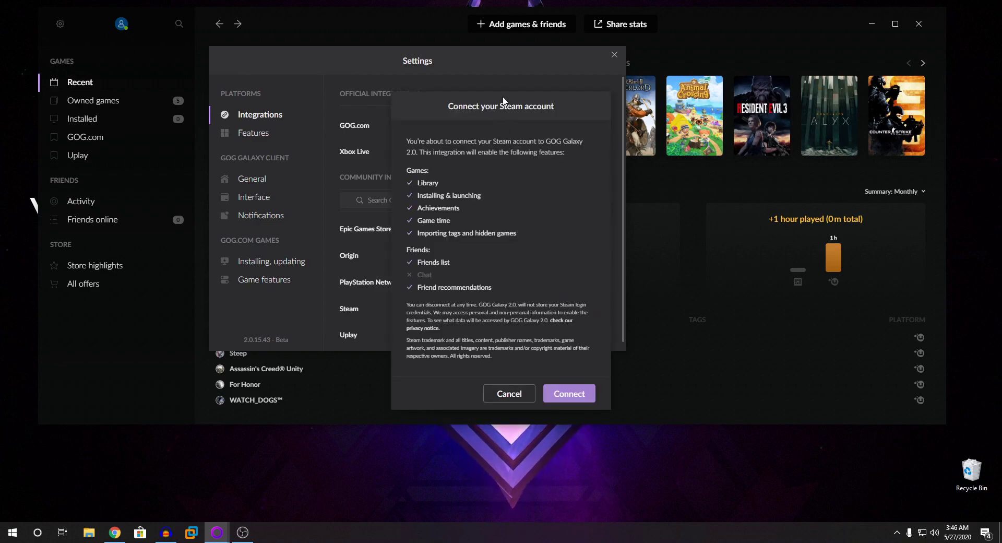
# Confirm the Steam connection and submit the Steam account username and password
pyautogui.moveTo(496, 106); pyautogui.dragTo(510, 84)
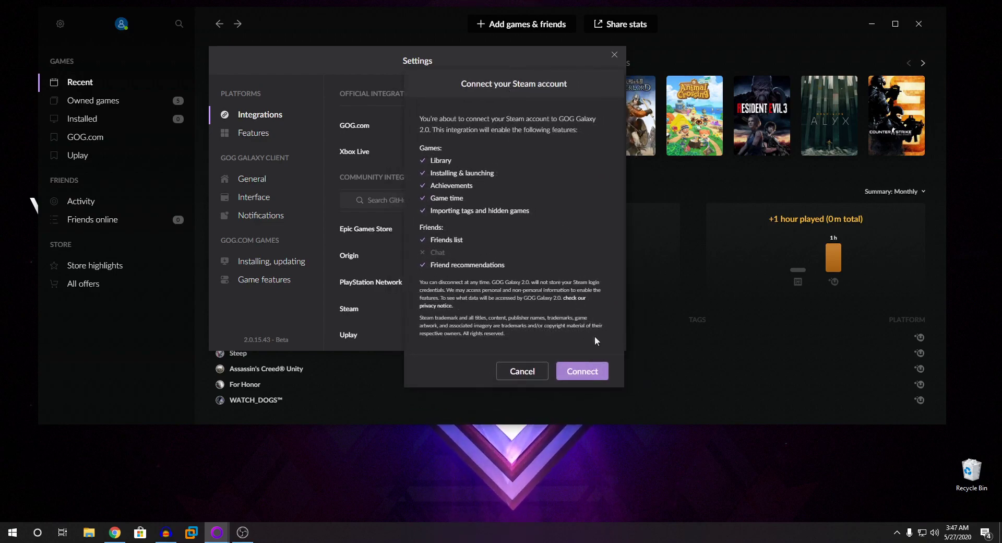
pyautogui.click(588, 371)
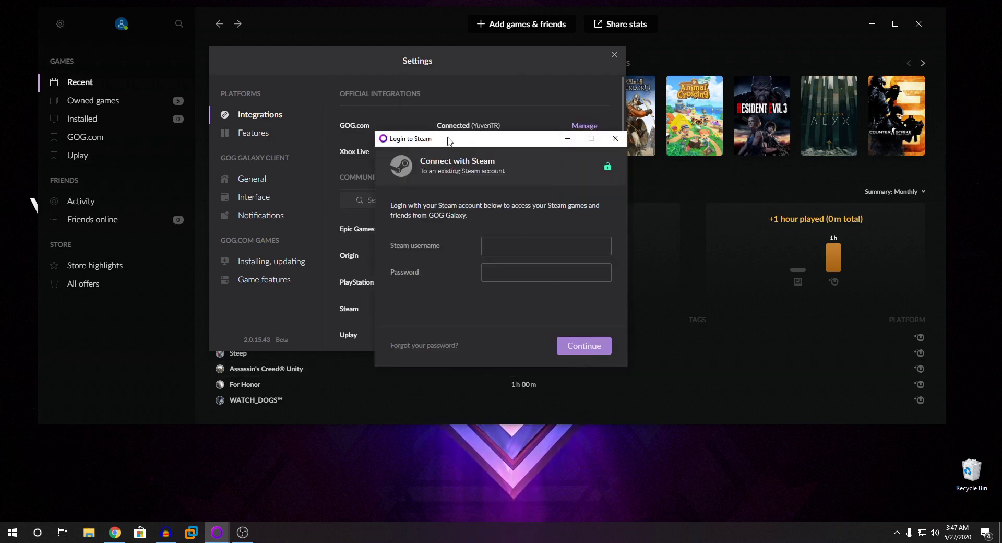
pyautogui.moveTo(447, 140); pyautogui.dragTo(440, 114)
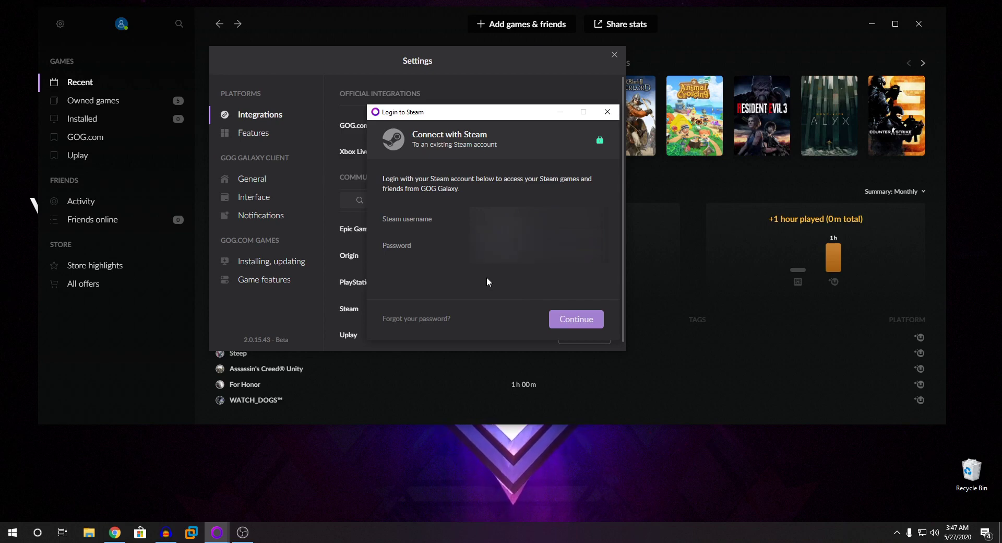
pyautogui.click(589, 322)
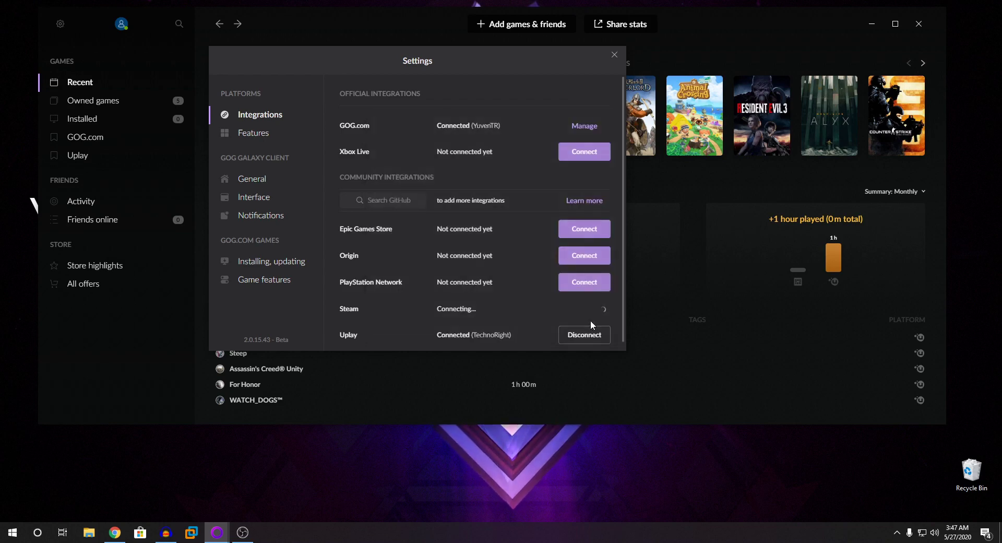
# Enter the Steam Guard verification code and finish connecting Steam
pyautogui.click(525, 254)
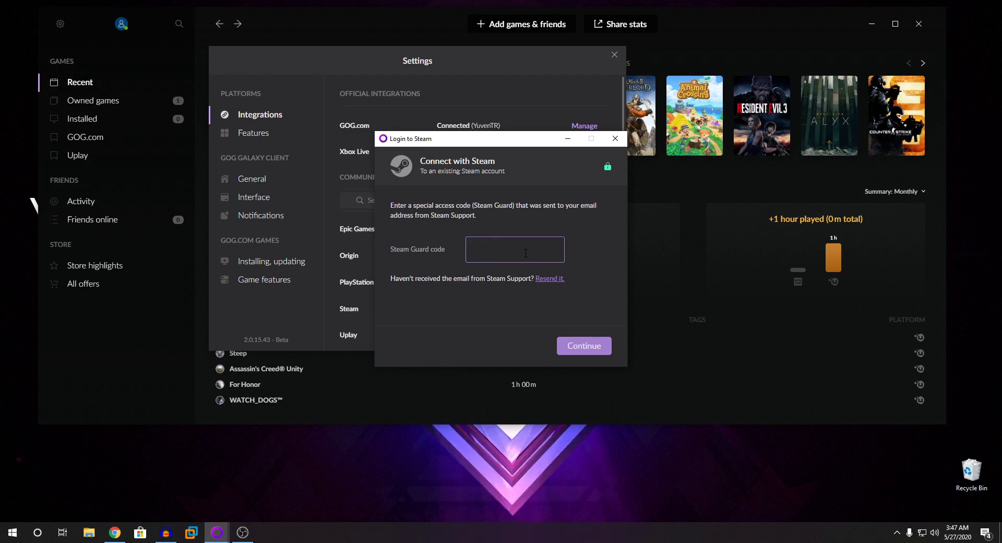
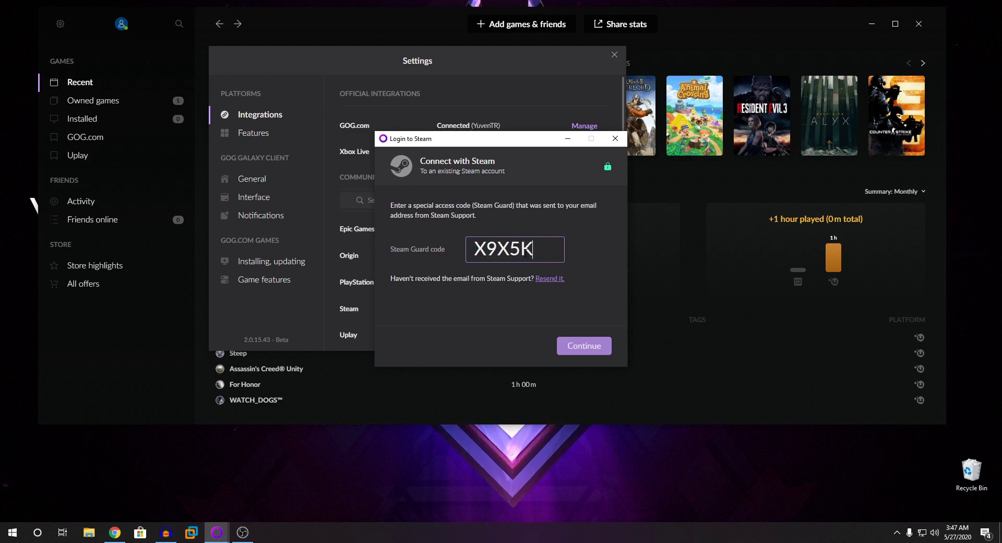
pyautogui.click(592, 343)
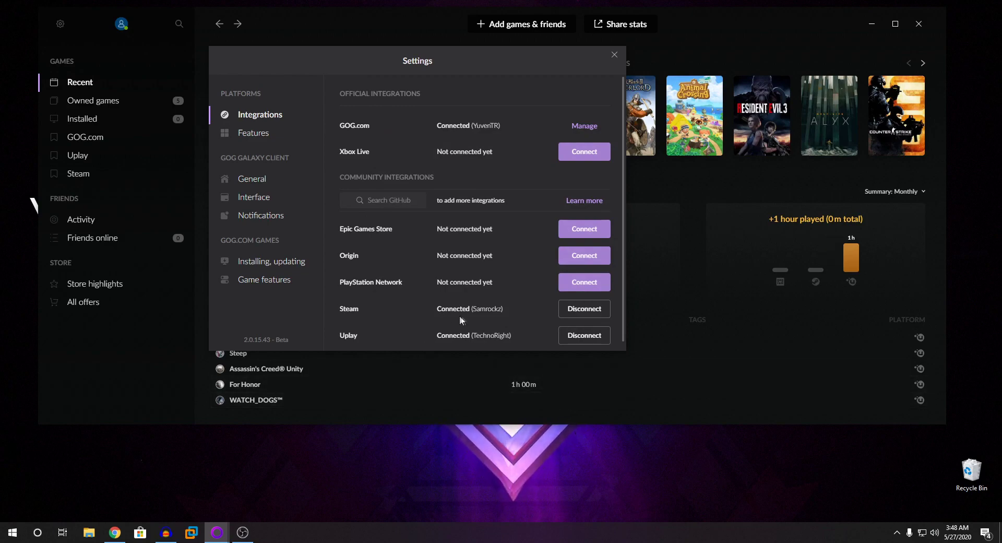
pyautogui.click(592, 256)
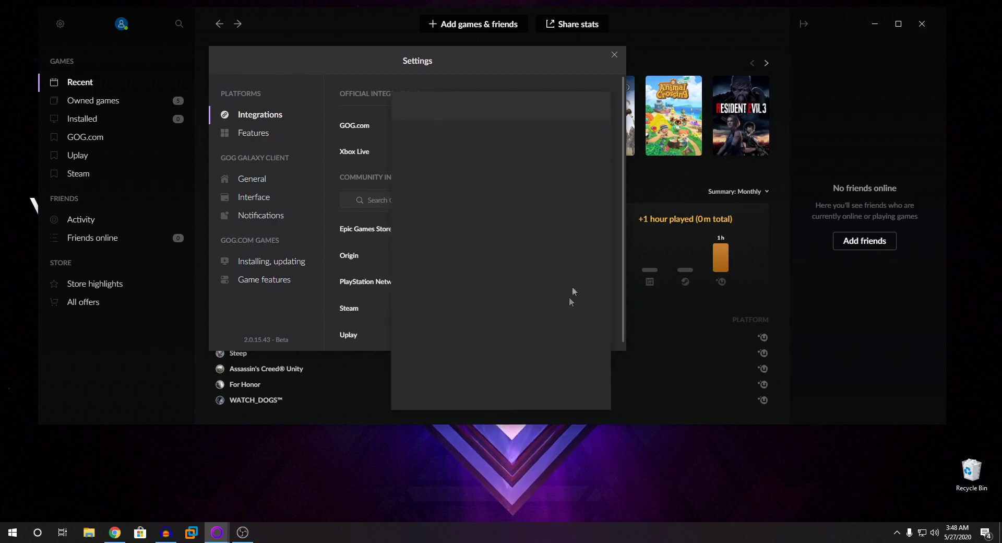
pyautogui.click(570, 394)
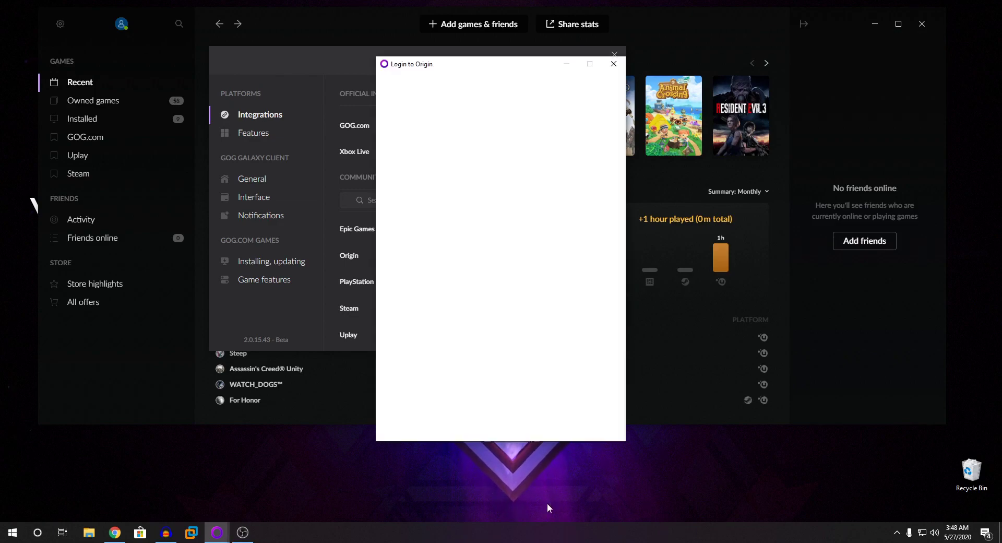
pyautogui.moveTo(439, 65); pyautogui.dragTo(440, 59)
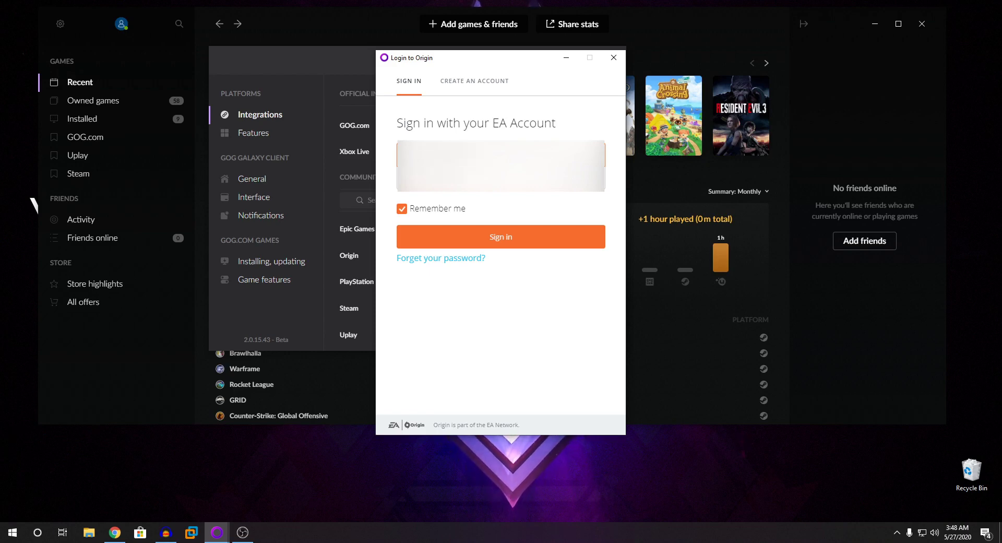
pyautogui.click(482, 270)
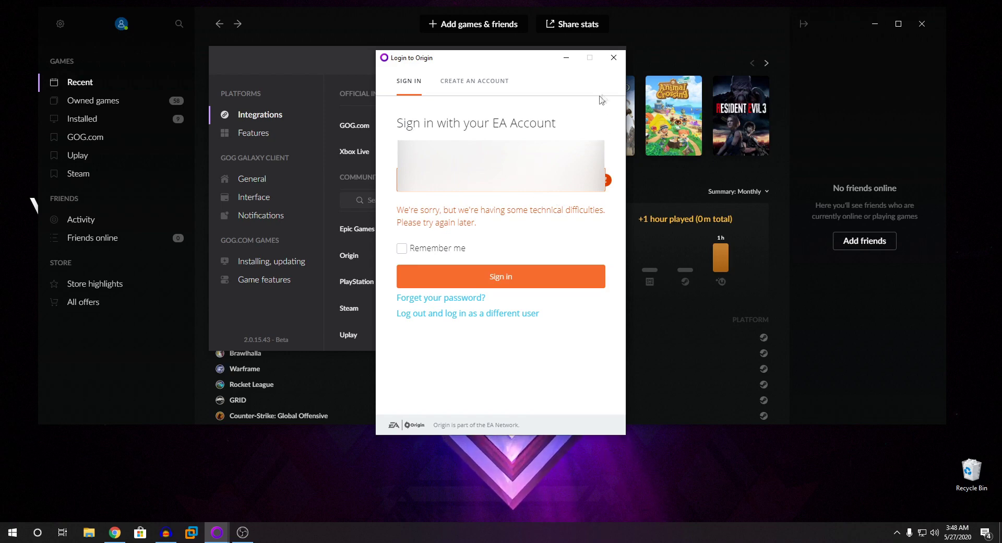
pyautogui.click(614, 58)
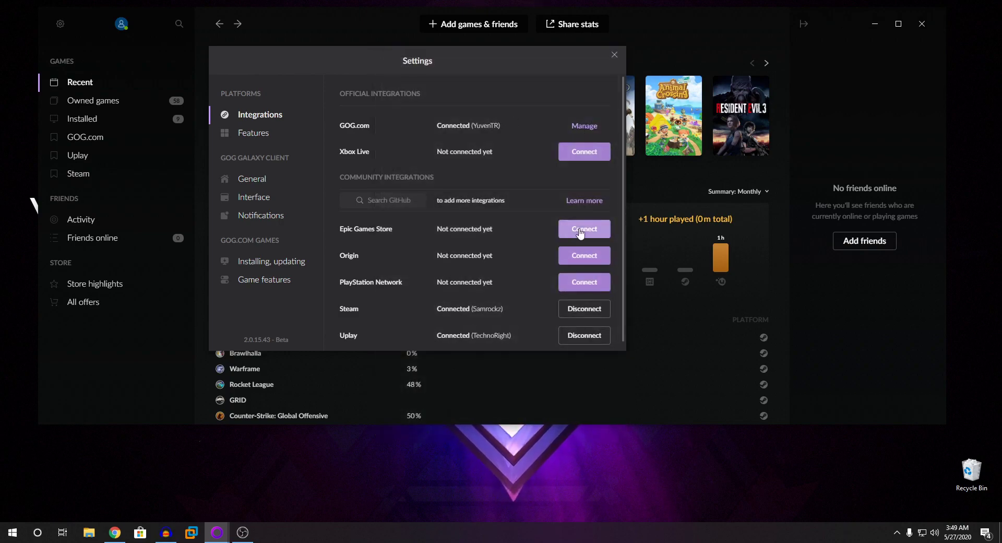
pyautogui.click(578, 233)
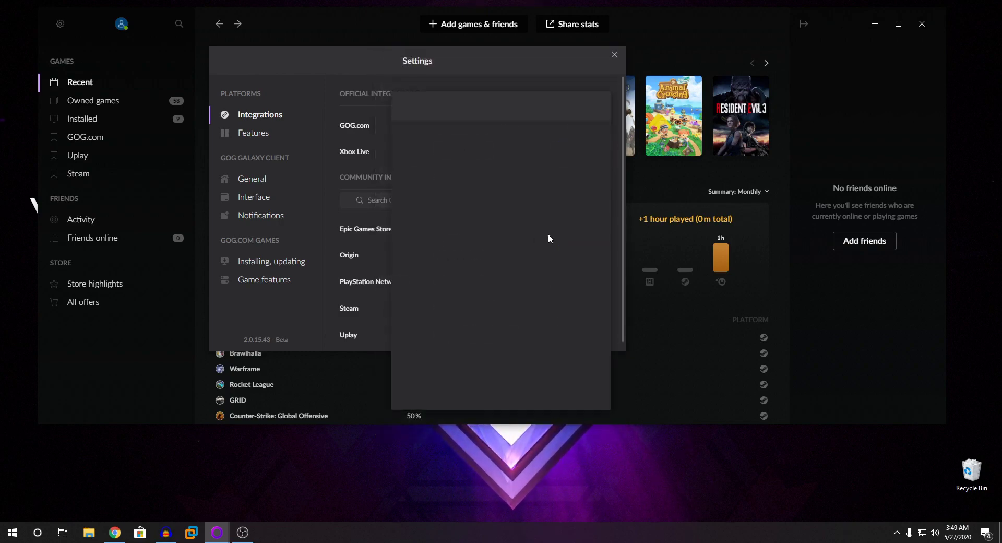
# Confirm the Epic Games Store connection and sign in to Epic with a Google account
pyautogui.click(573, 399)
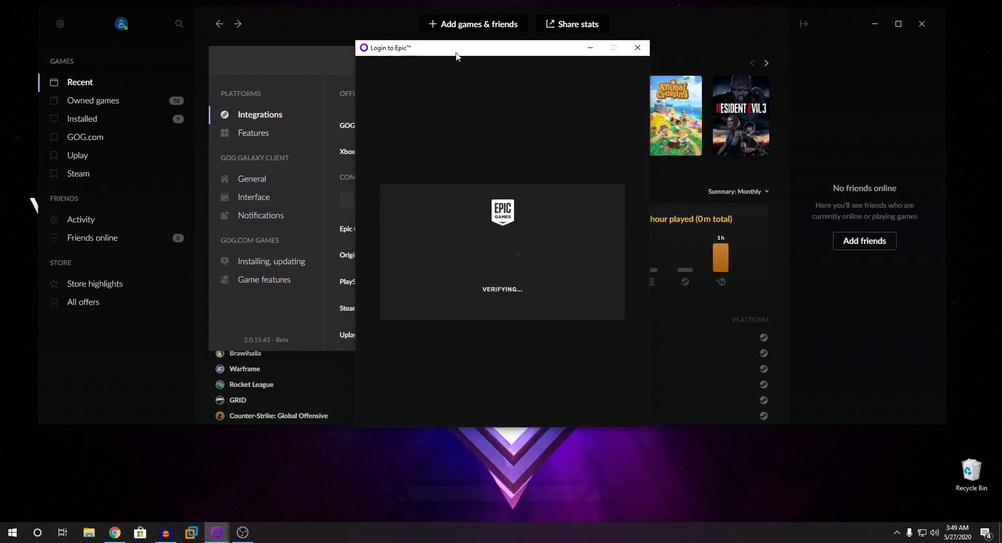
pyautogui.click(508, 253)
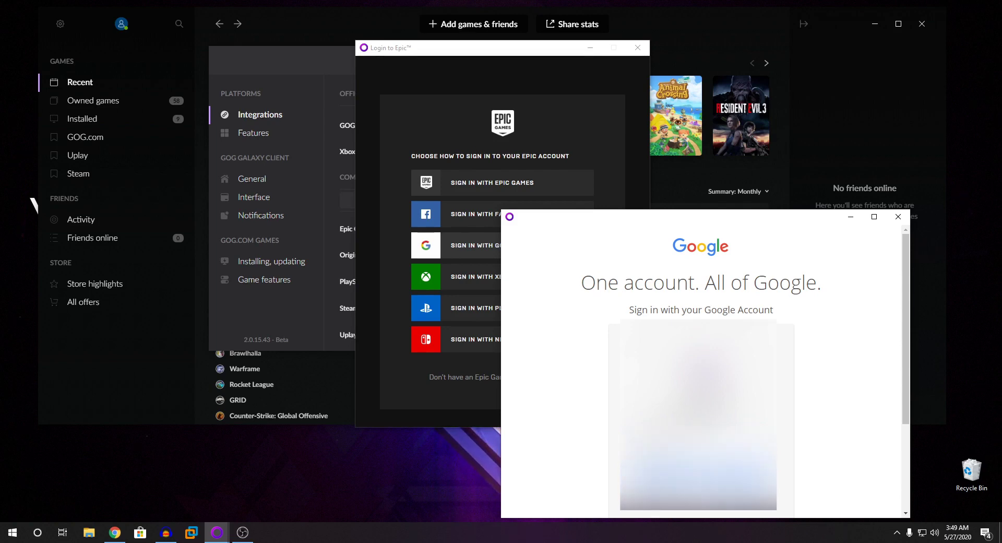
pyautogui.click(665, 473)
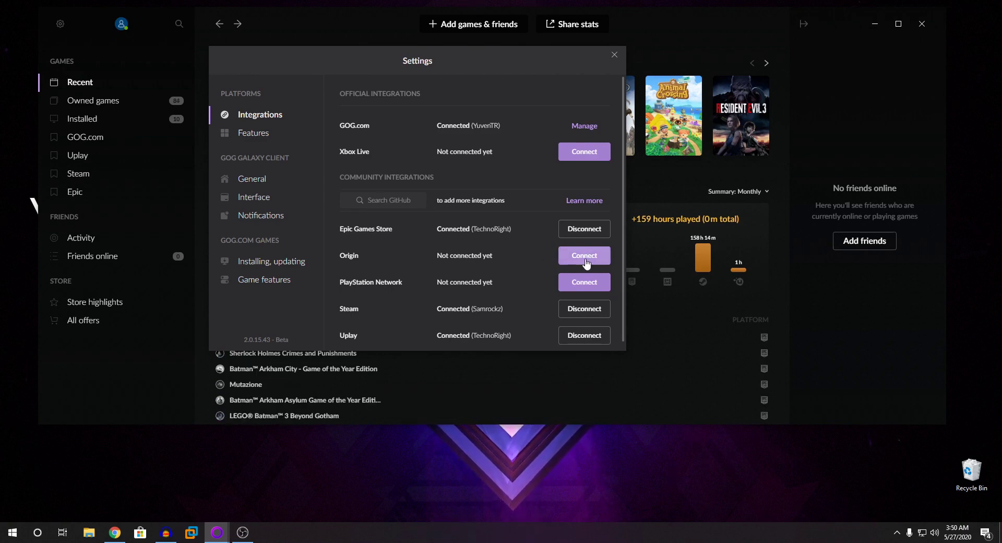
# Close Settings and show the Owned games library with all 84 games
pyautogui.scroll(-1, 584, 262)
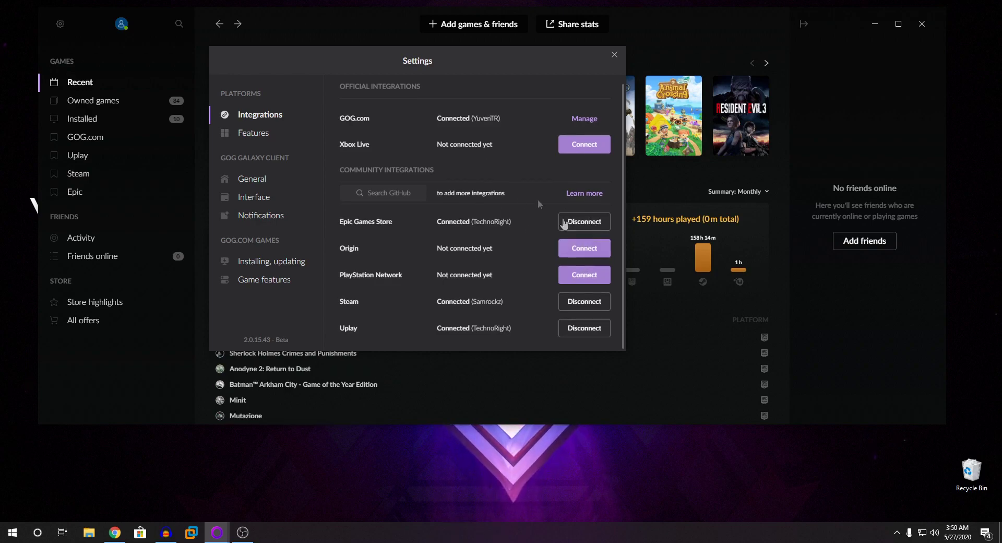
pyautogui.click(615, 58)
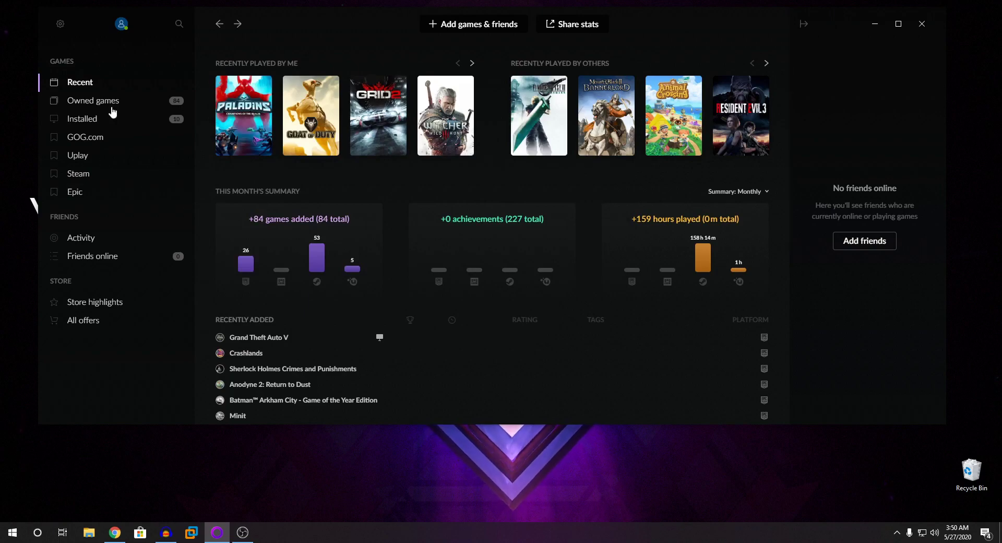
pyautogui.click(97, 102)
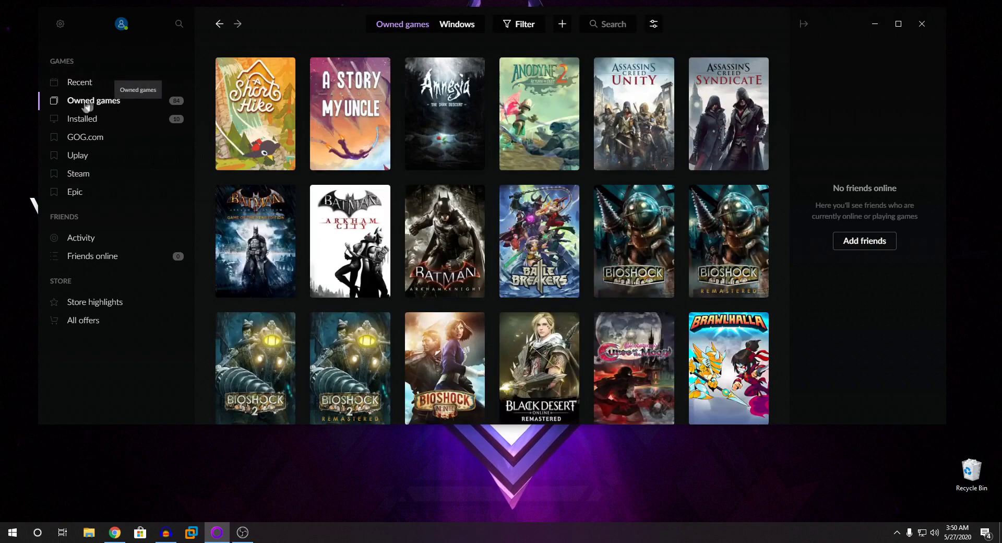
pyautogui.scroll(-20, 570, 156)
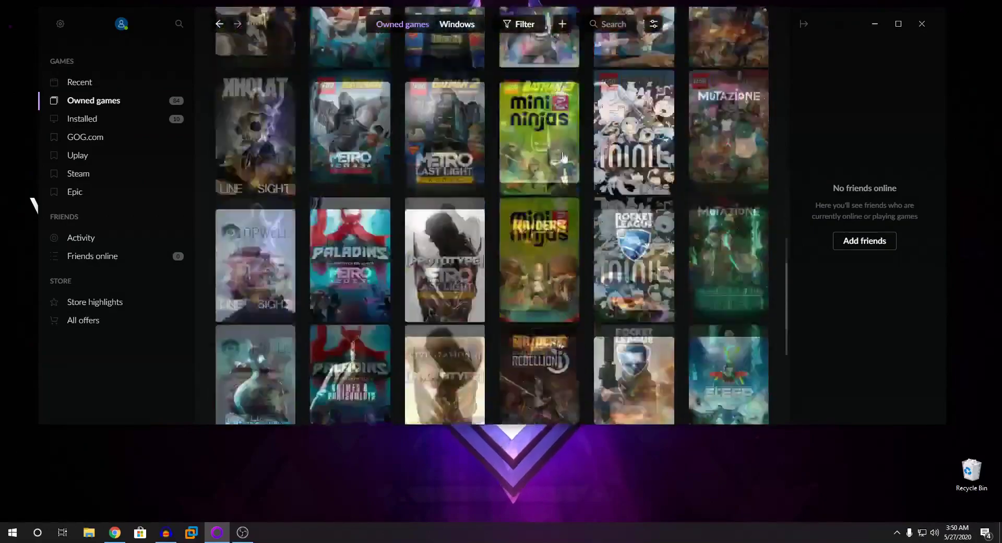
# Browse the Installed, Uplay, Steam and Epic collections, including Fortnite and Civilization VI
pyautogui.scroll(10, 650, 313)
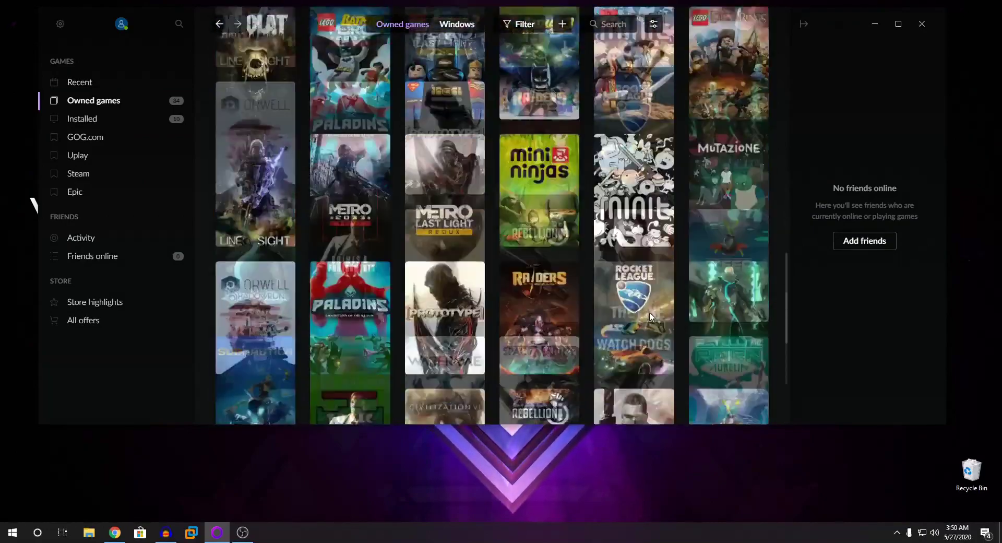
pyautogui.scroll(10, 650, 312)
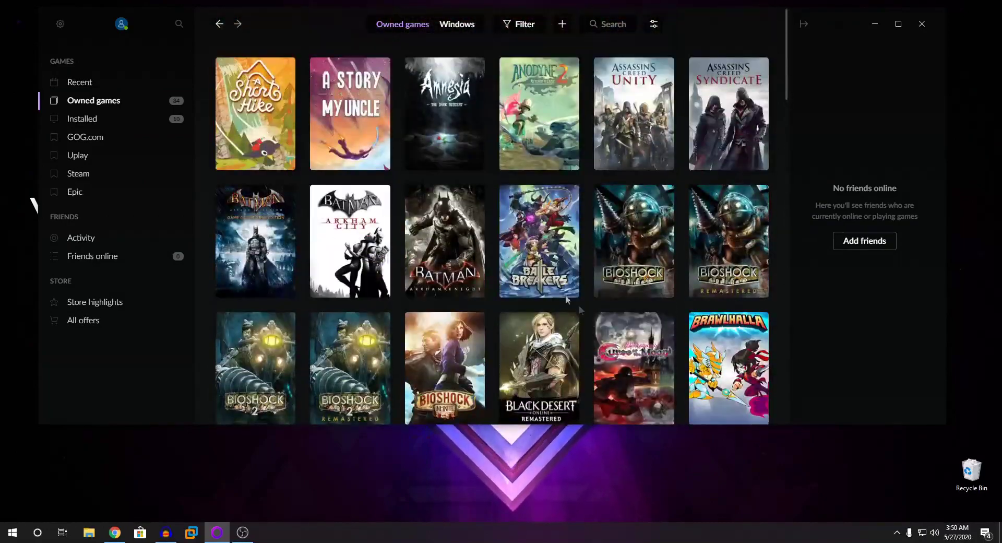
pyautogui.click(110, 119)
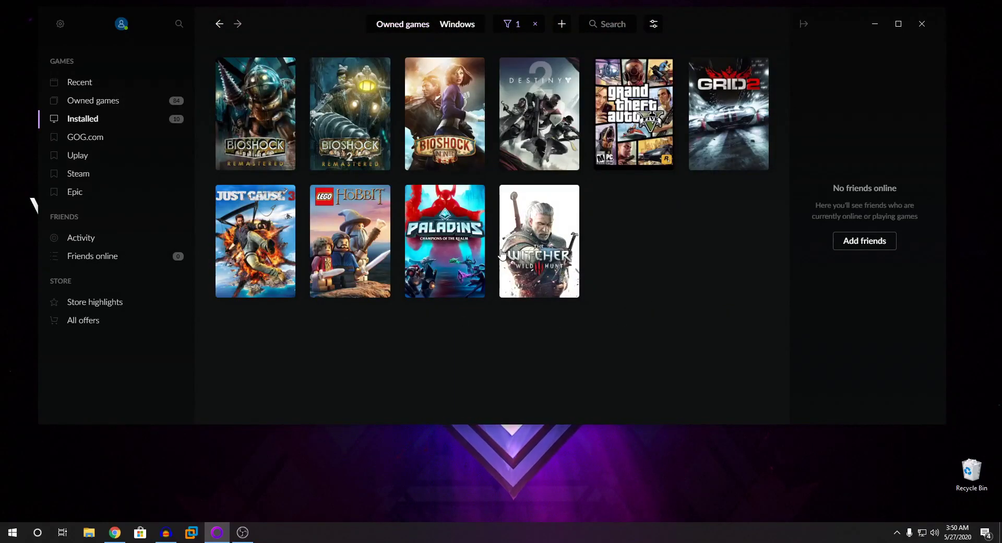
pyautogui.click(86, 155)
pyautogui.click(81, 179)
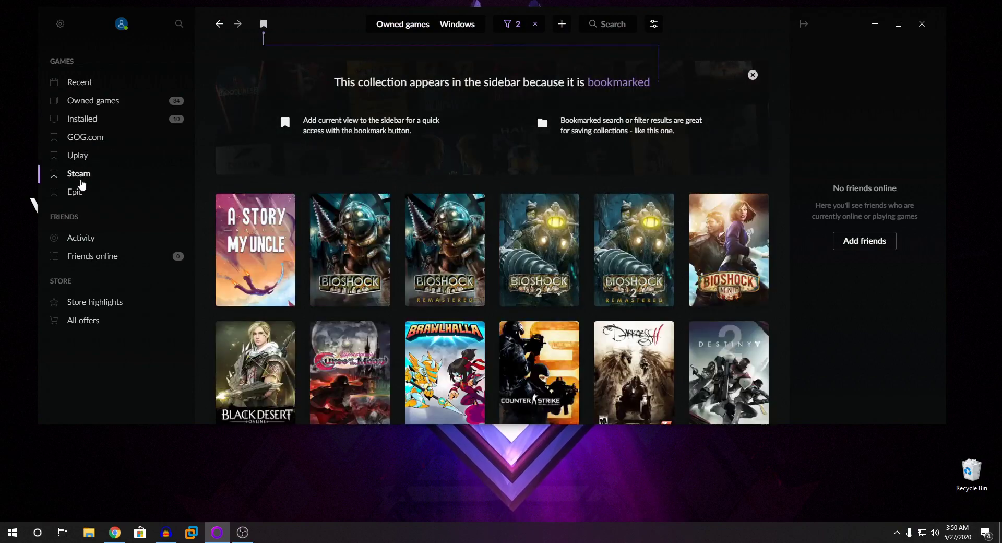
pyautogui.click(79, 192)
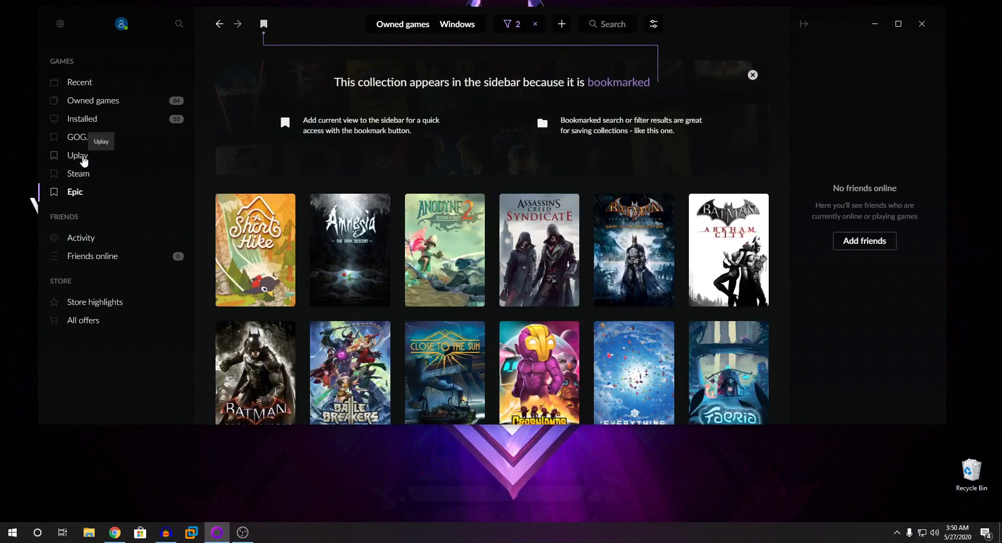
pyautogui.scroll(-5, 378, 263)
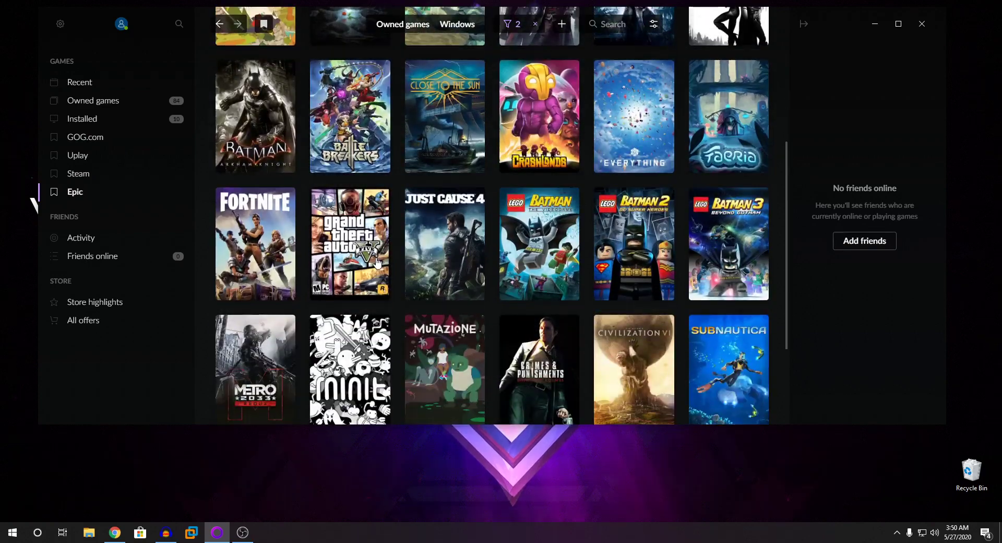
pyautogui.scroll(-2, 378, 262)
pyautogui.scroll(3, 291, 243)
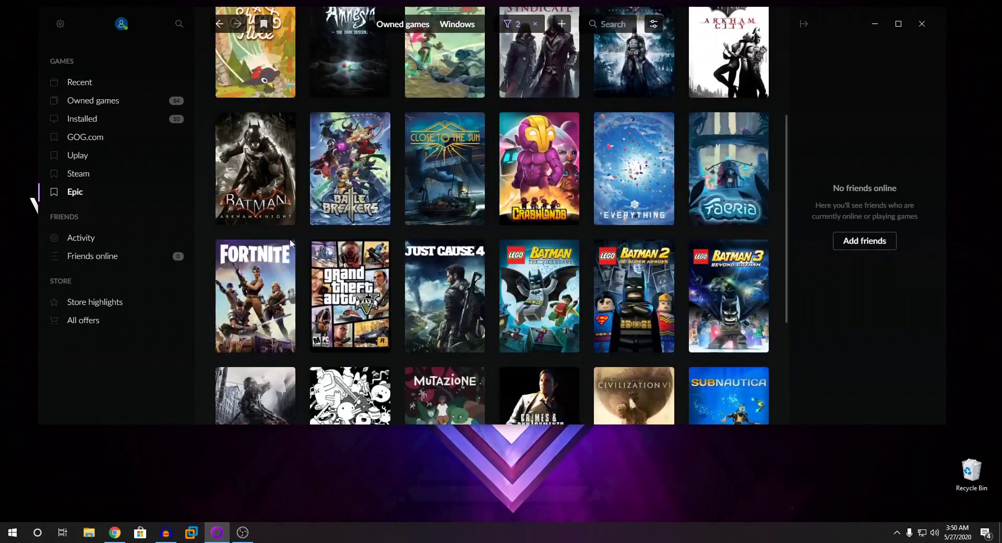
pyautogui.click(88, 124)
# Scroll through all 84 owned games, reposition the window, then return to the Recent page
pyautogui.click(97, 105)
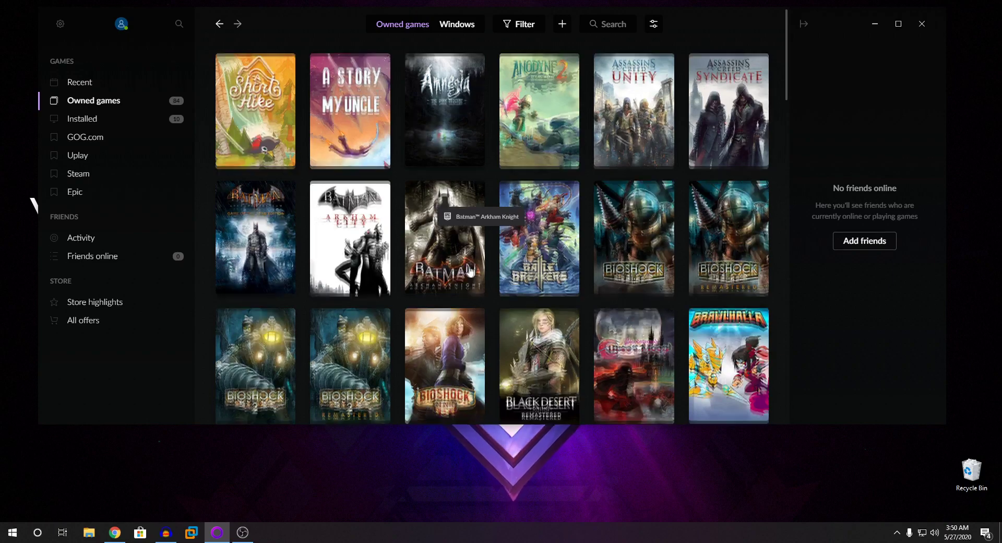
pyautogui.scroll(-4, 442, 254)
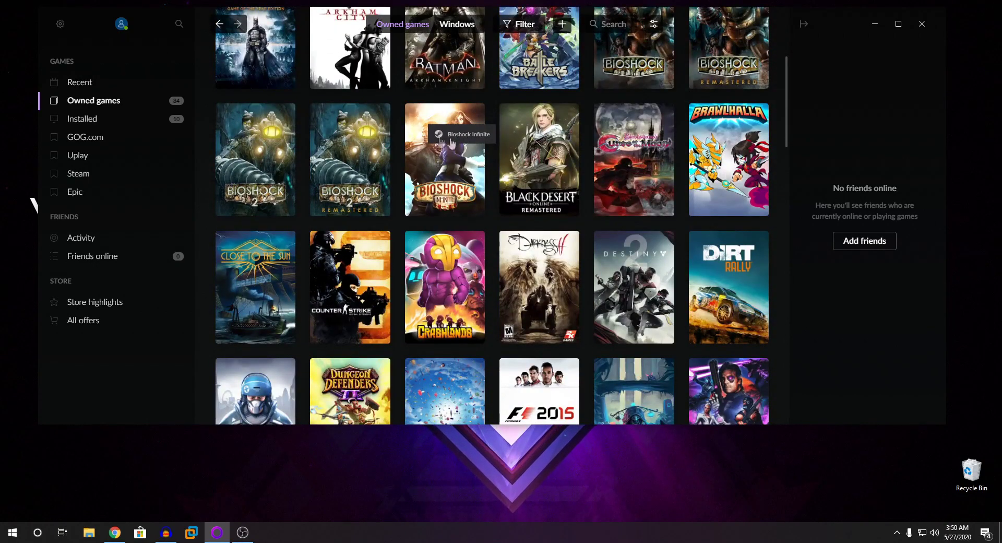
pyautogui.scroll(-1, 453, 199)
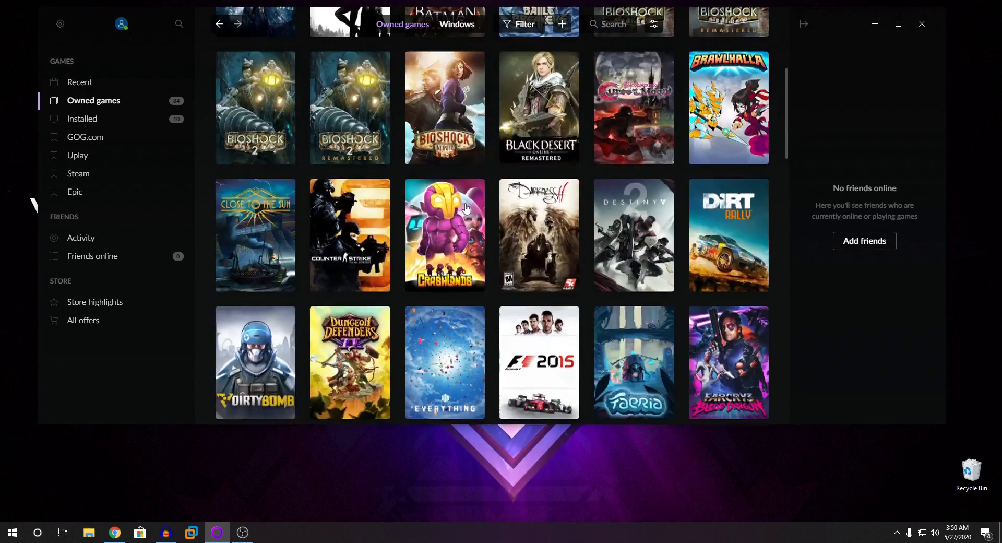
pyautogui.scroll(5, 481, 203)
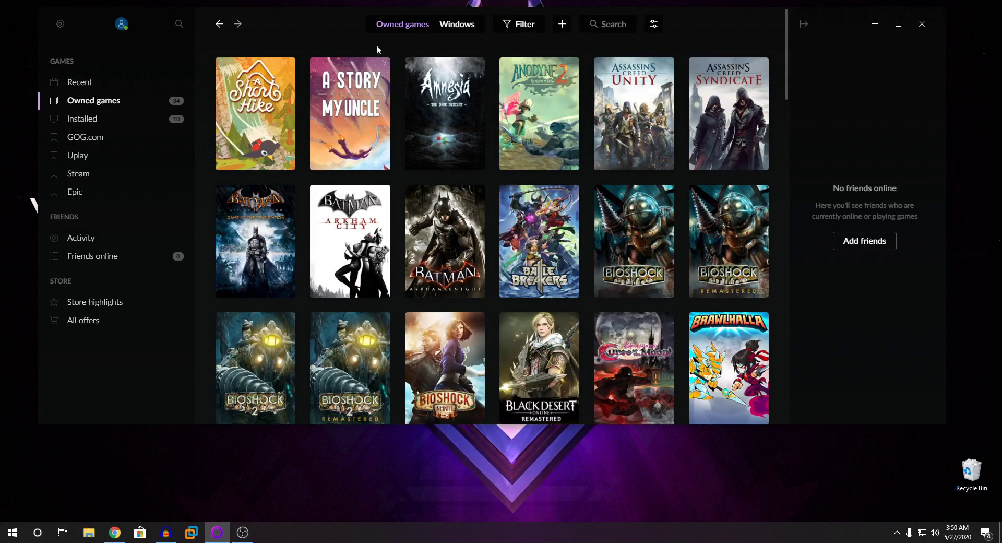
pyautogui.moveTo(355, 8); pyautogui.dragTo(351, 35)
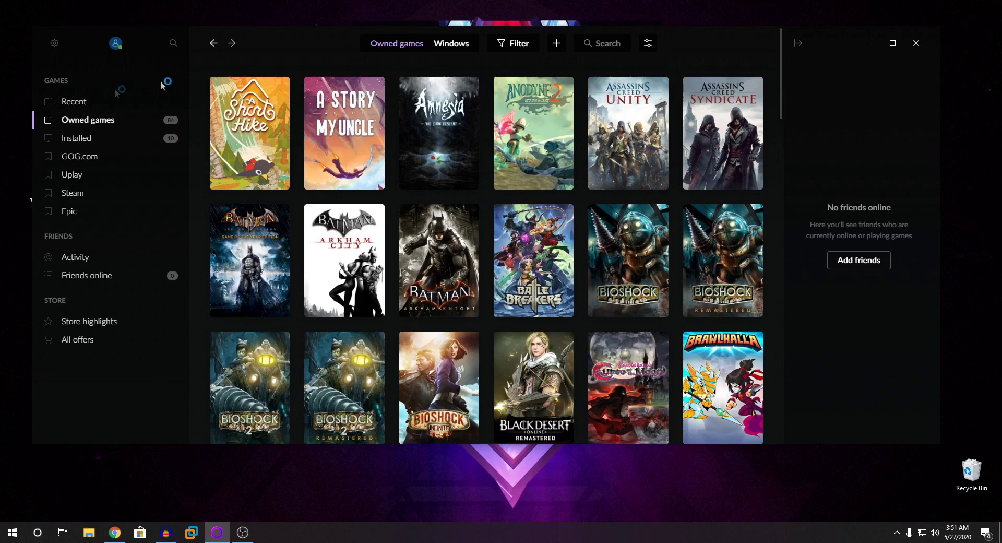
pyautogui.click(95, 108)
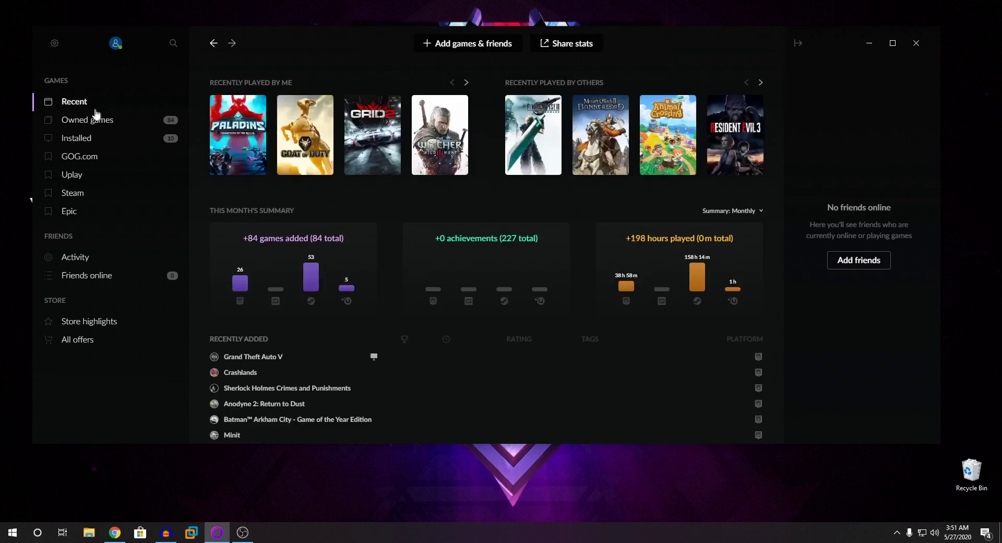
# Search the manual game list for 'Overwatch' and open the 2016 Overwatch game page
pyautogui.click(463, 52)
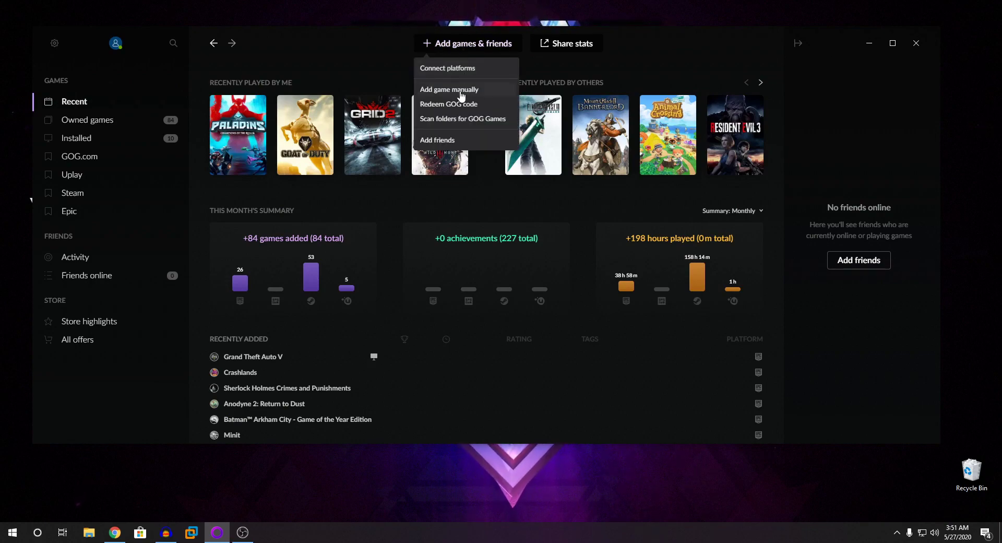
pyautogui.click(461, 91)
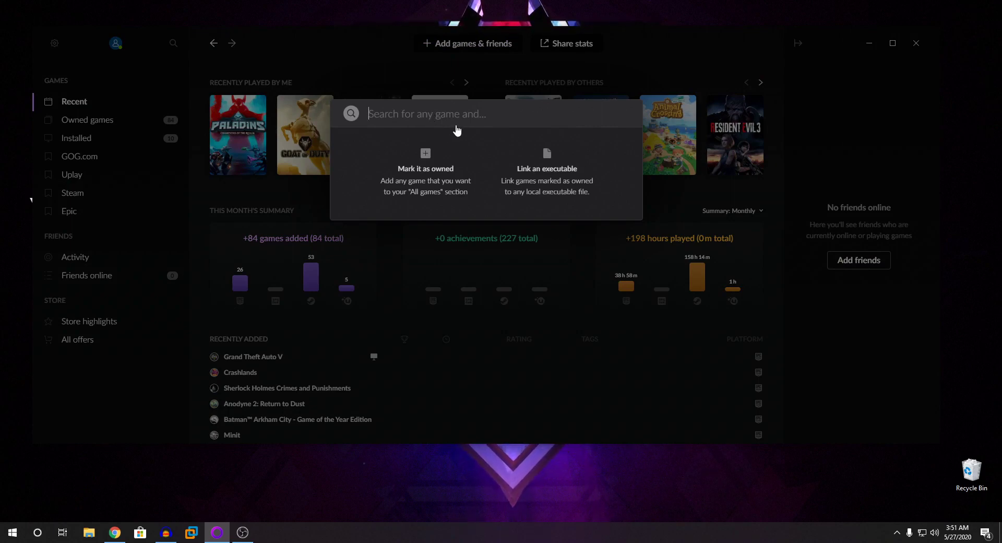
pyautogui.write('Overwatch')
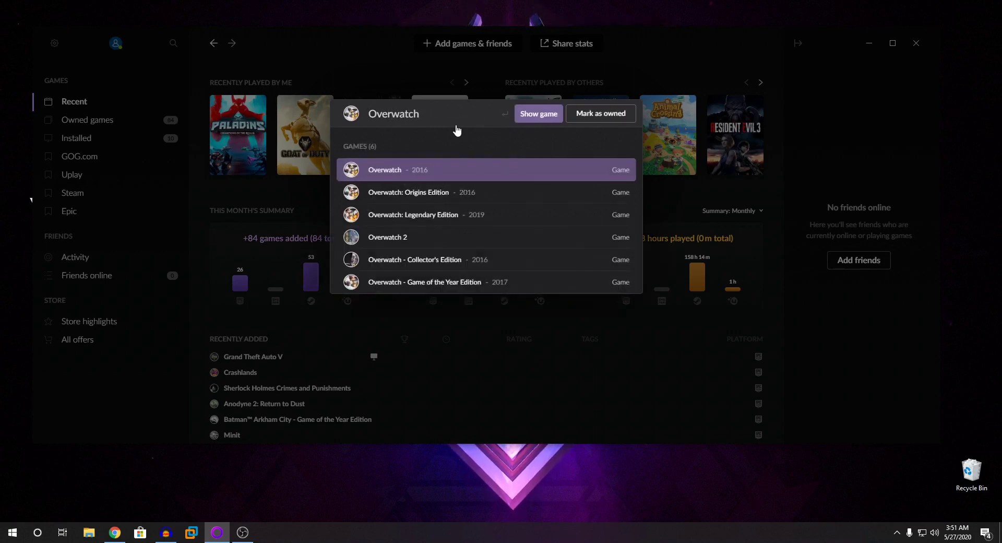
pyautogui.click(412, 171)
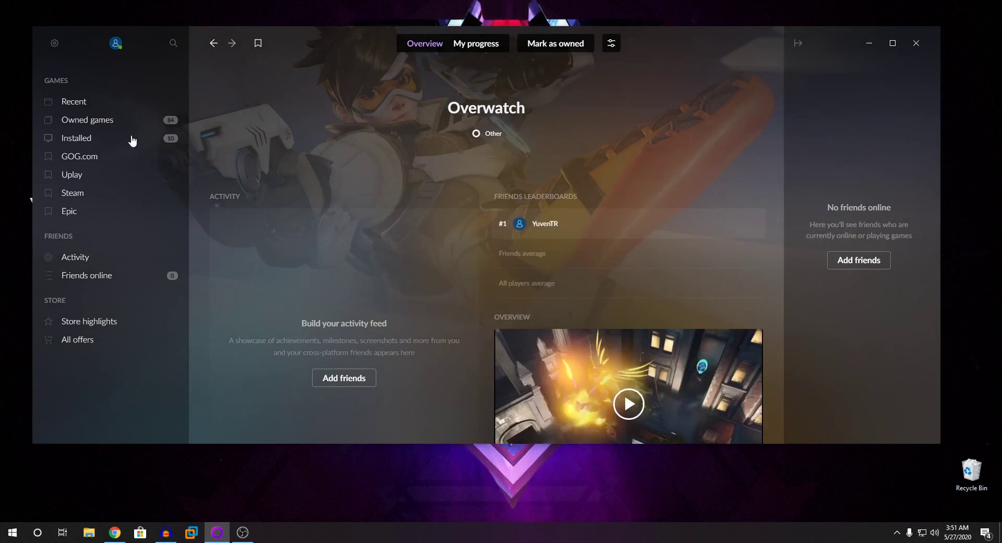
# Mark Overwatch as owned, bringing the owned games total to 85
pyautogui.scroll(-3, 533, 118)
pyautogui.scroll(3, 534, 118)
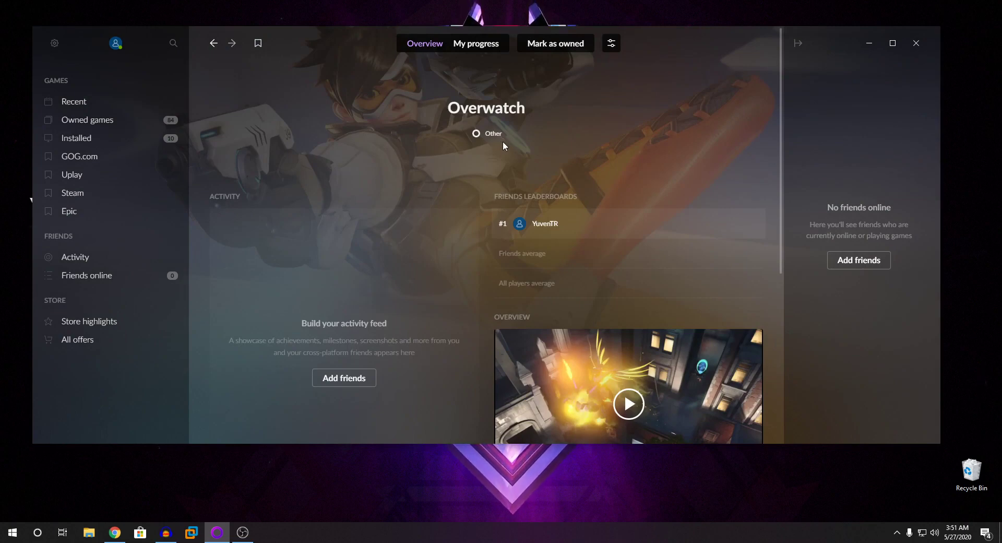
pyautogui.click(553, 46)
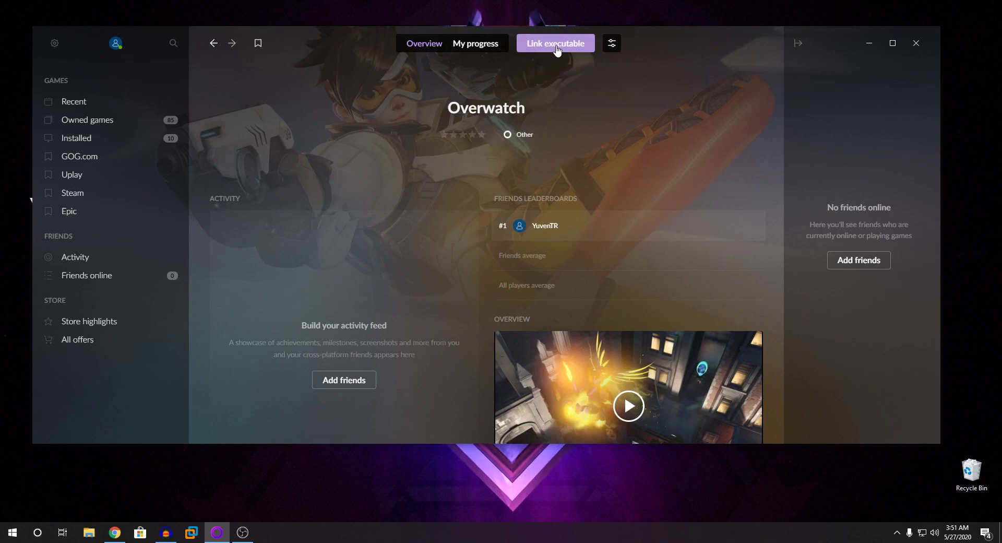
# Link Overwatch to the Overwatch Launcher executable in D:\Games\Overwatch
pyautogui.click(557, 49)
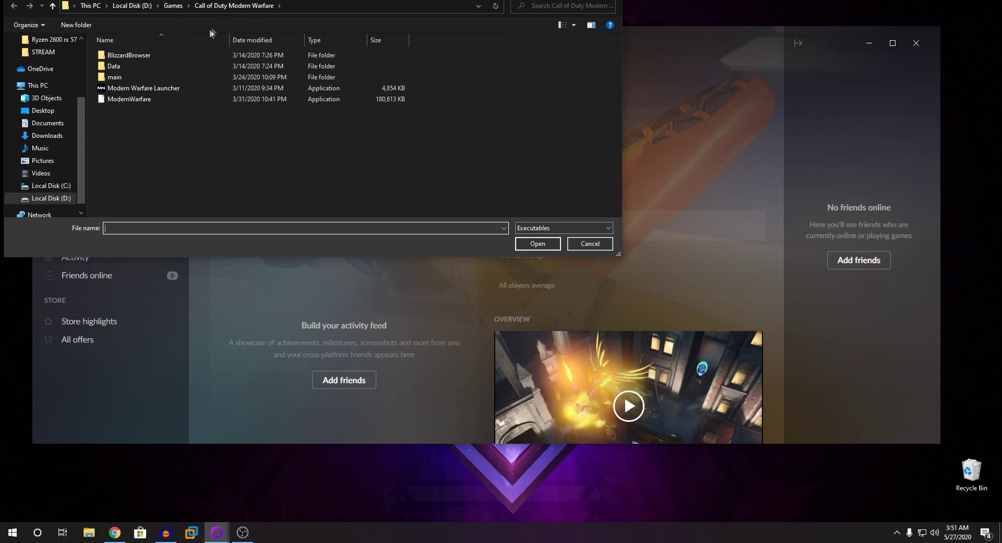
pyautogui.click(173, 6)
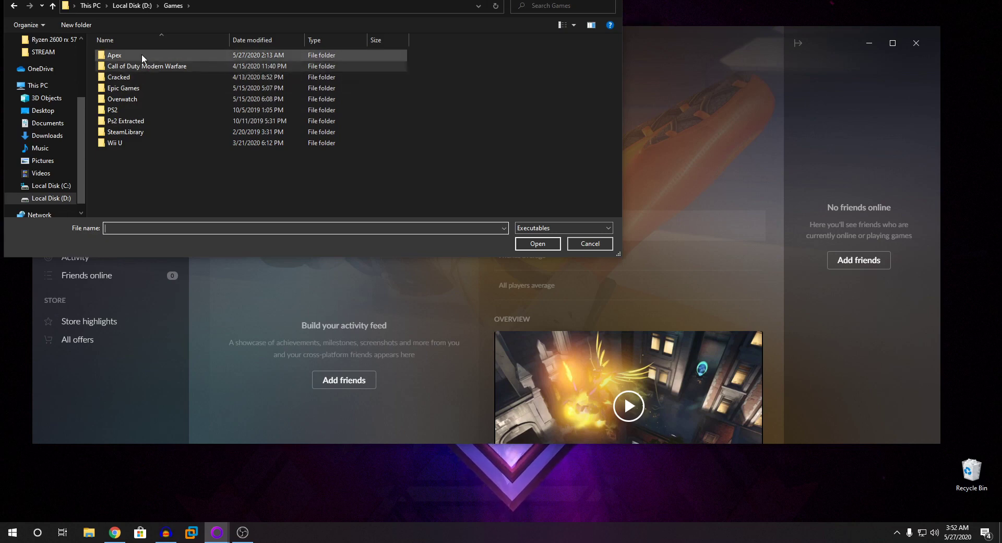
pyautogui.doubleClick(138, 99)
pyautogui.click(176, 88)
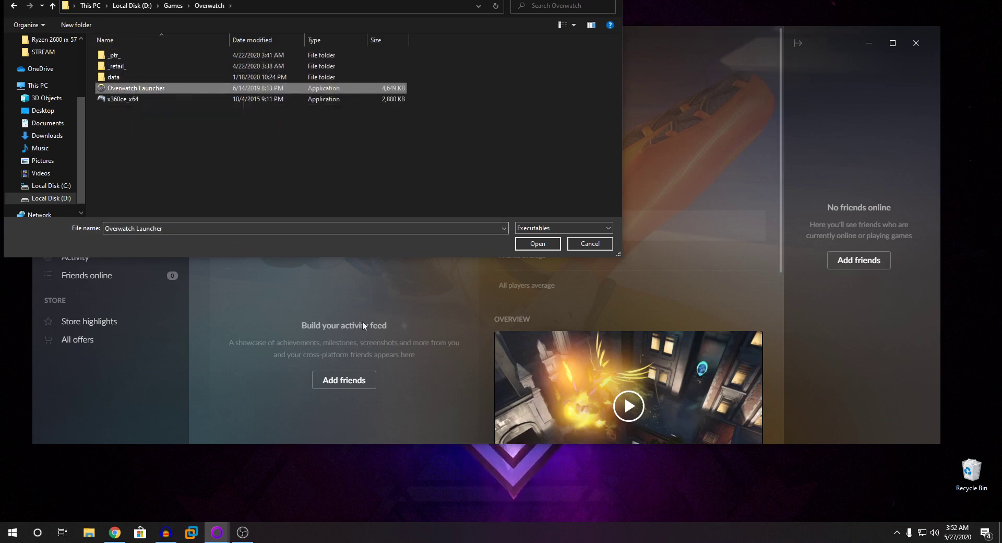
pyautogui.click(543, 243)
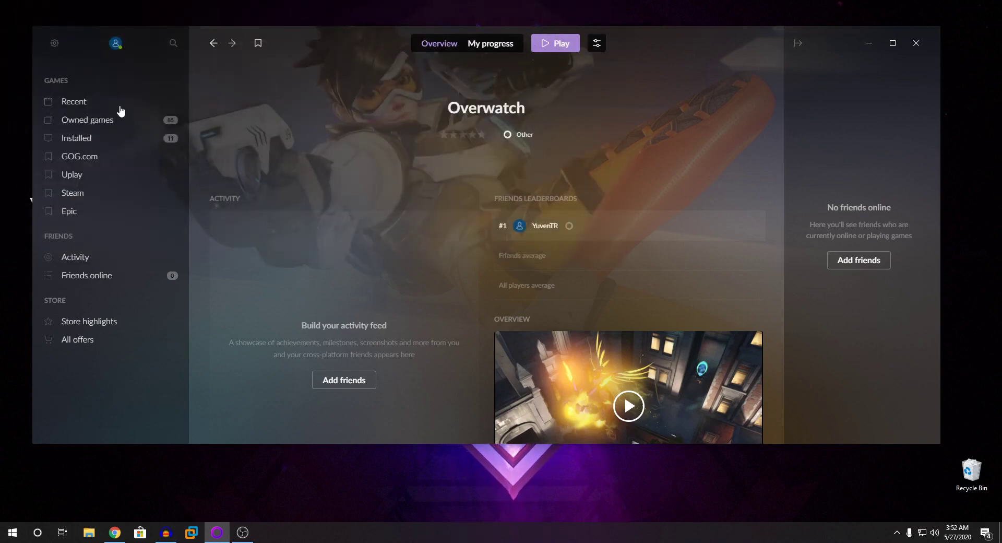
# Check that Overwatch is among the 11 installed games, then return to the Recent dashboard
pyautogui.click(85, 140)
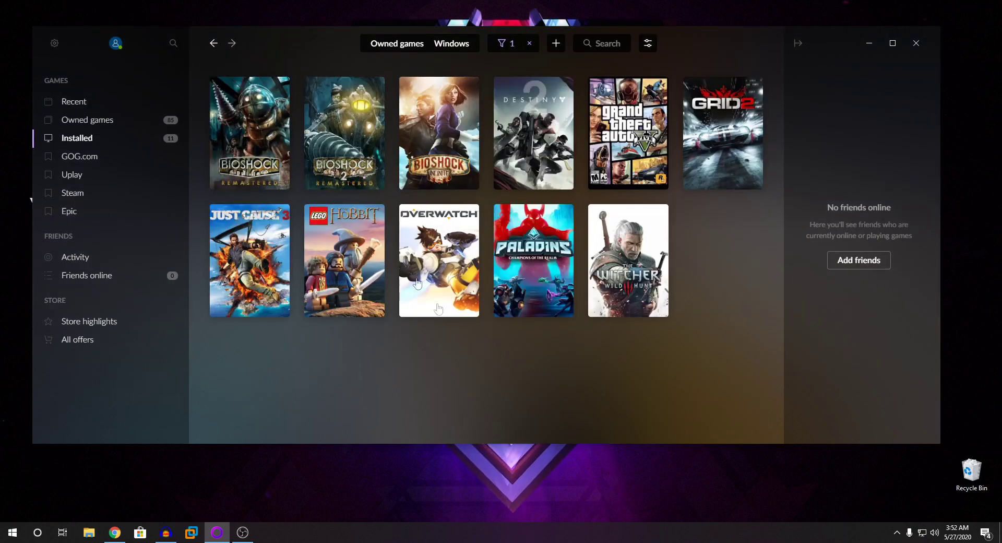
pyautogui.click(440, 269)
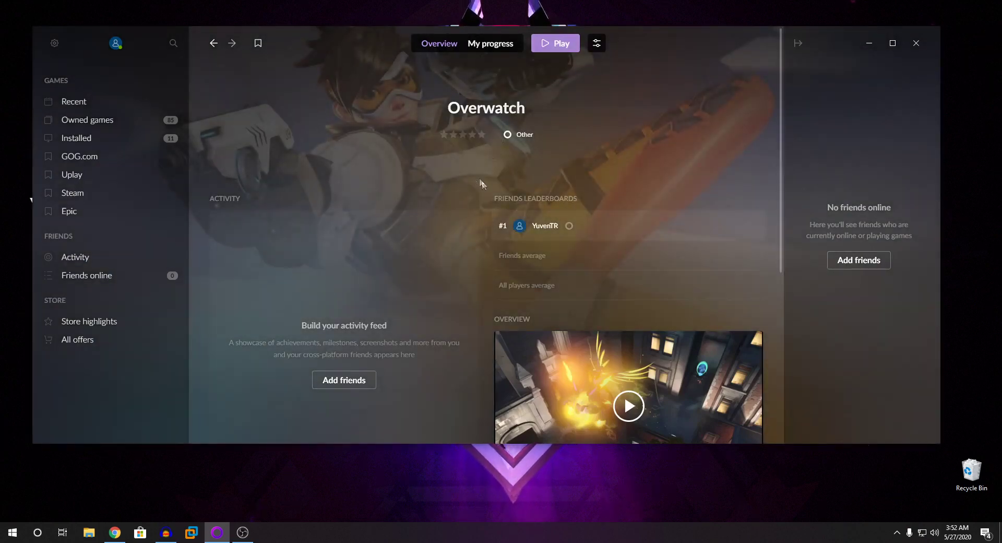
pyautogui.click(124, 103)
# Replace the prefilled Overwatch text with 'Call of Duty', fix the typo, and open the Call of Duty: Warzone page
pyautogui.click(466, 44)
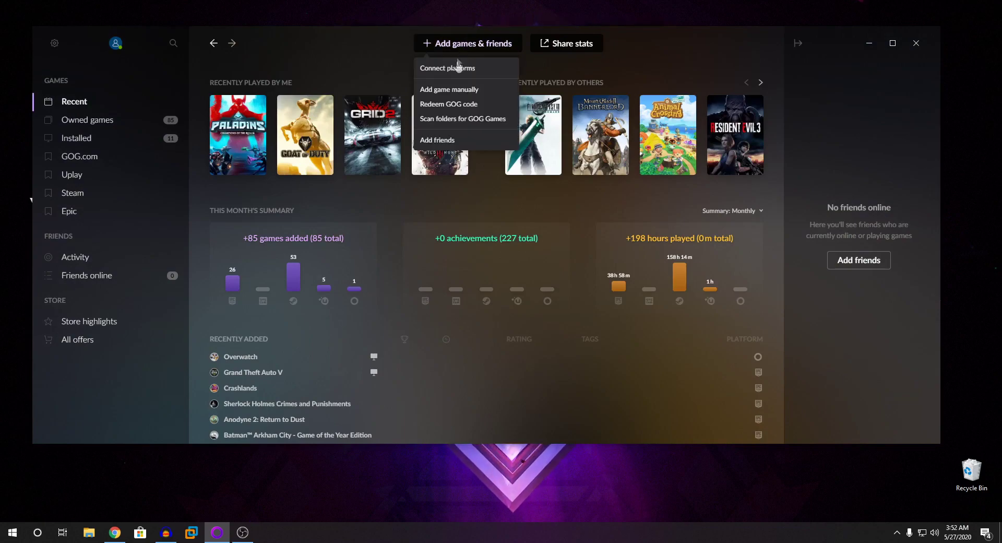
pyautogui.click(449, 90)
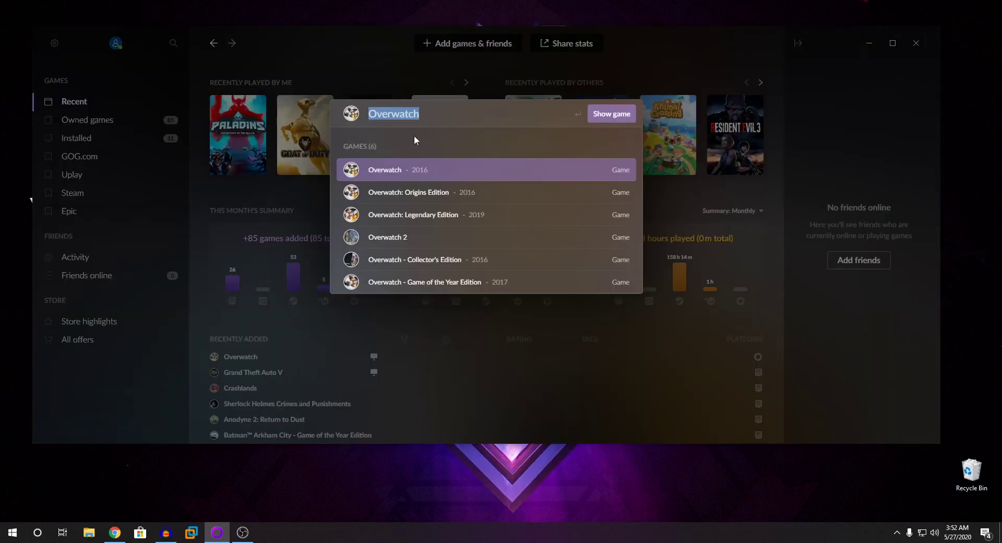
pyautogui.click(432, 113)
pyautogui.press('Escape')
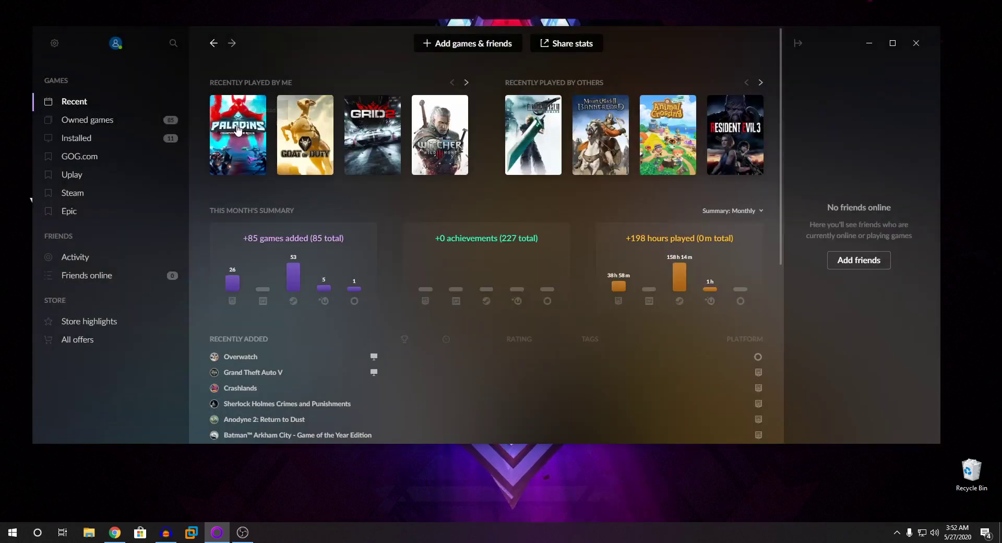
pyautogui.click(432, 44)
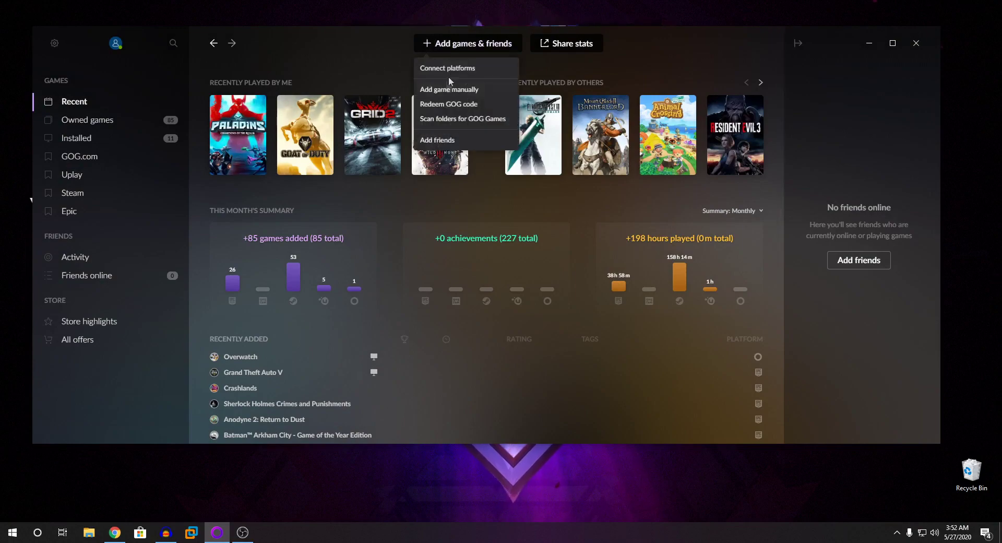
pyautogui.click(446, 90)
pyautogui.click(469, 108)
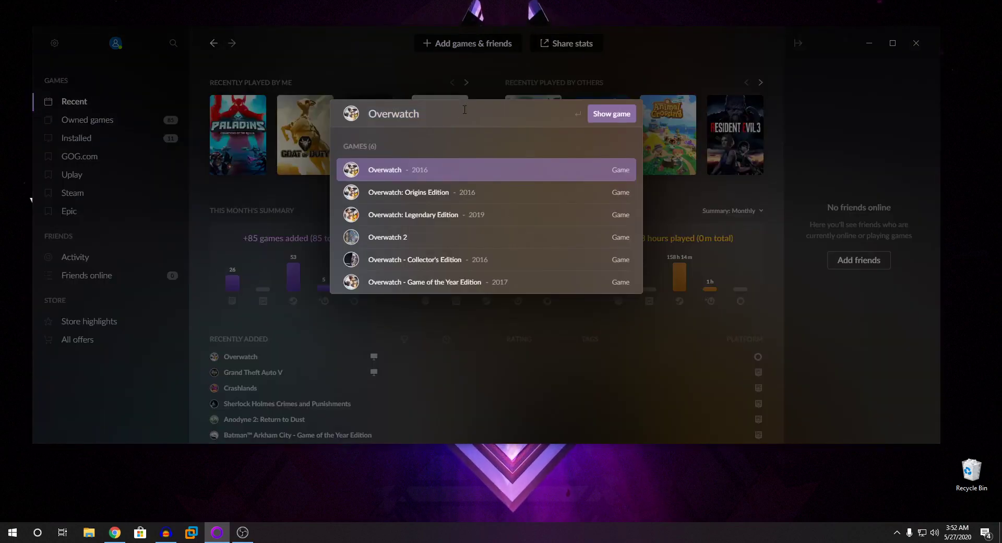
pyautogui.press('BackSpace')
pyautogui.press('BackSpace')
pyautogui.press('BackSpace')
pyautogui.press('BackSpace')
pyautogui.press('BackSpace')
pyautogui.press('BackSpace')
pyautogui.press('BackSpace')
pyautogui.press('BackSpace')
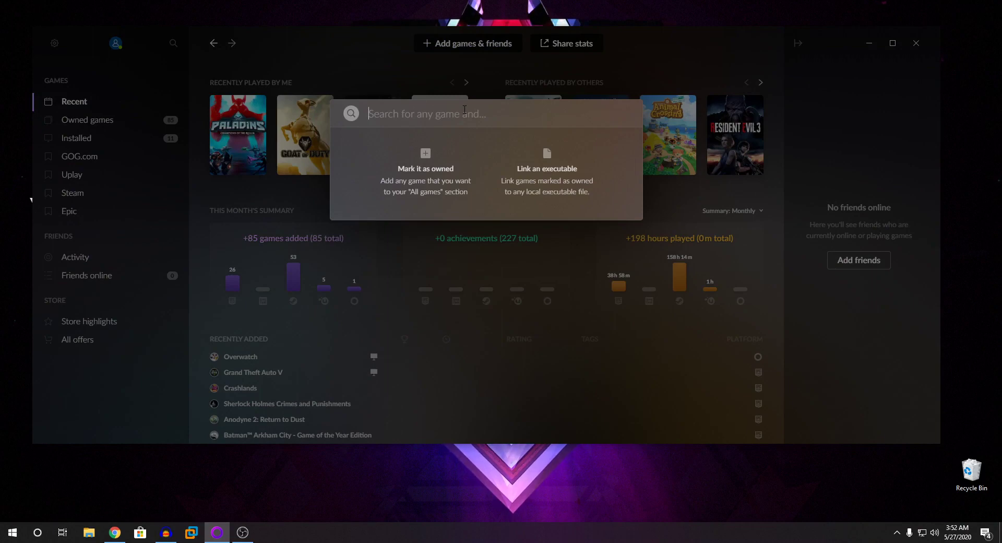
pyautogui.write('Call mof d')
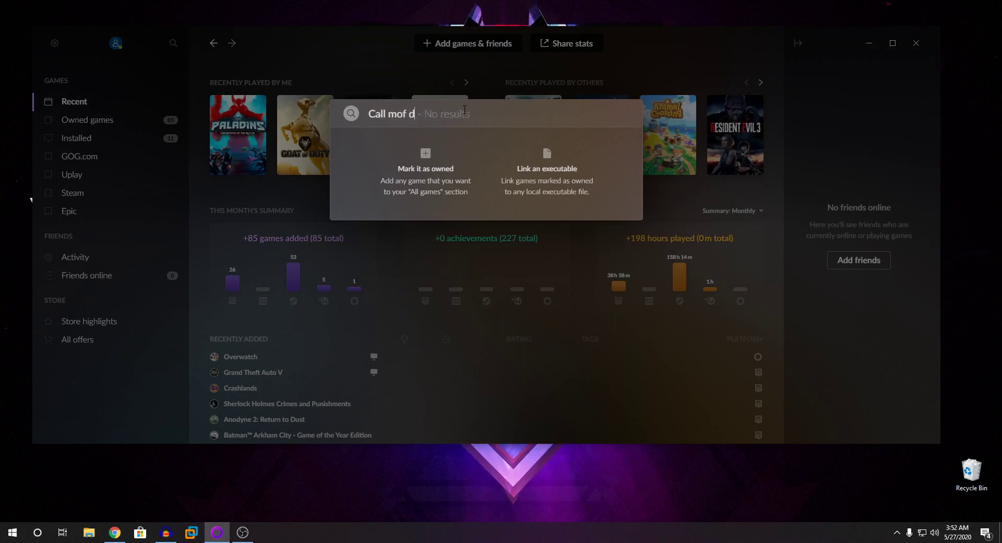
pyautogui.write('uty warzone')
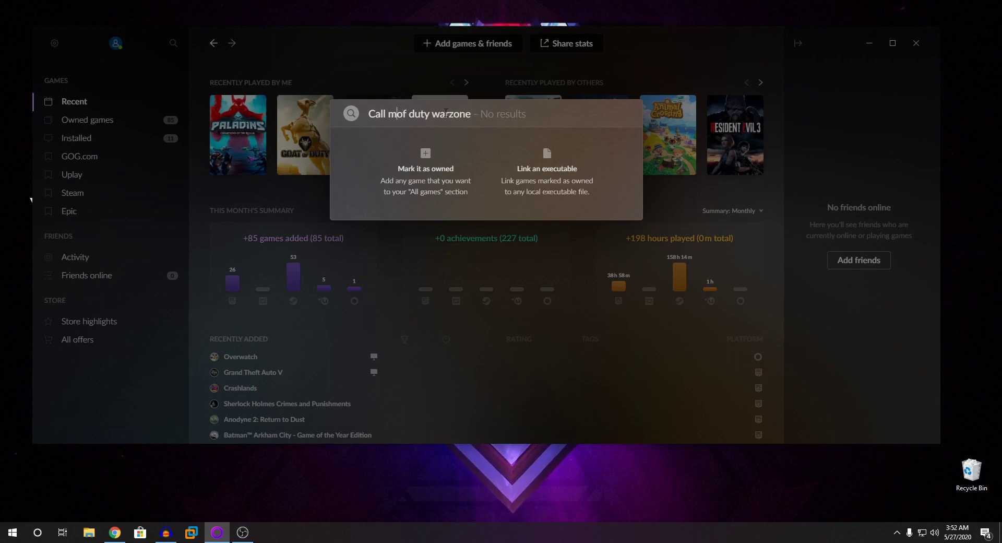
pyautogui.hotkey('ctrl', 'Left')
pyautogui.hotkey('ctrl', 'Left')
pyautogui.hotkey('ctrl', 'Left')
pyautogui.press('Delete')
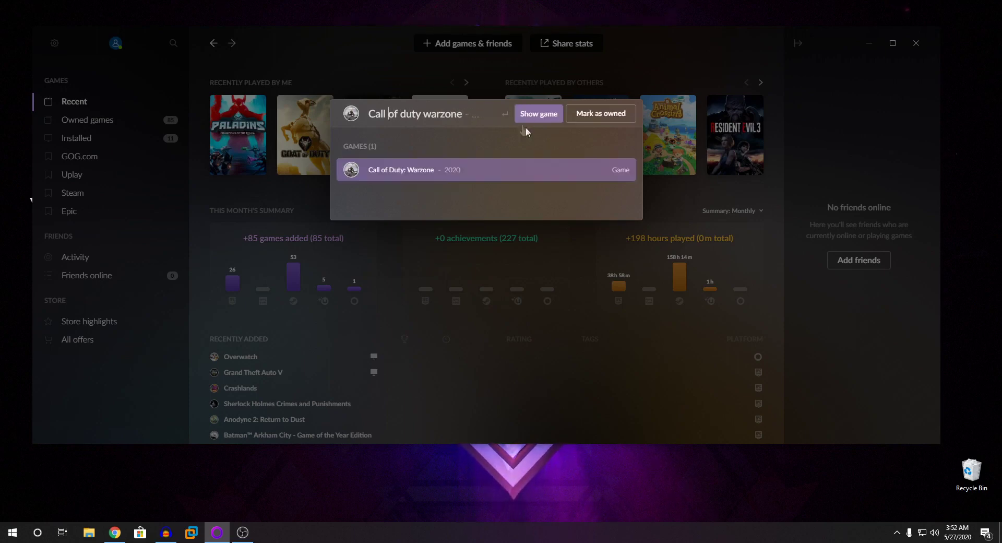
pyautogui.click(420, 172)
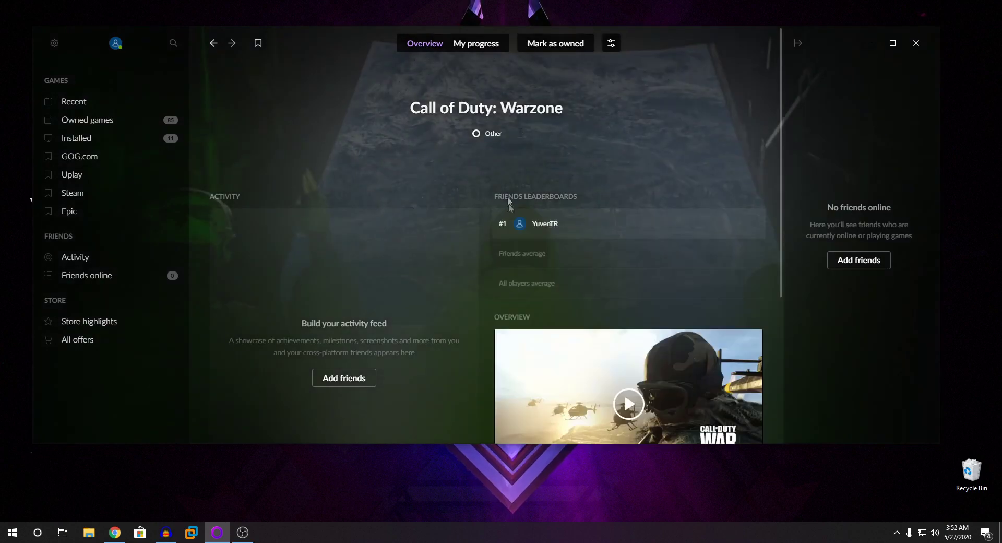
# Mark Warzone as owned, link it to Modern Warfare Launcher, and verify 12 installed games
pyautogui.click(554, 46)
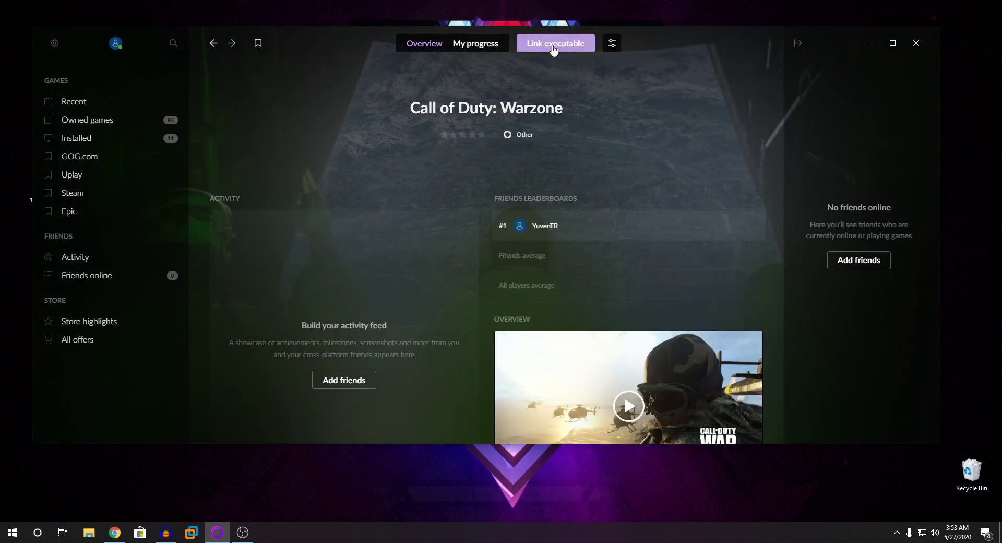
pyautogui.click(554, 47)
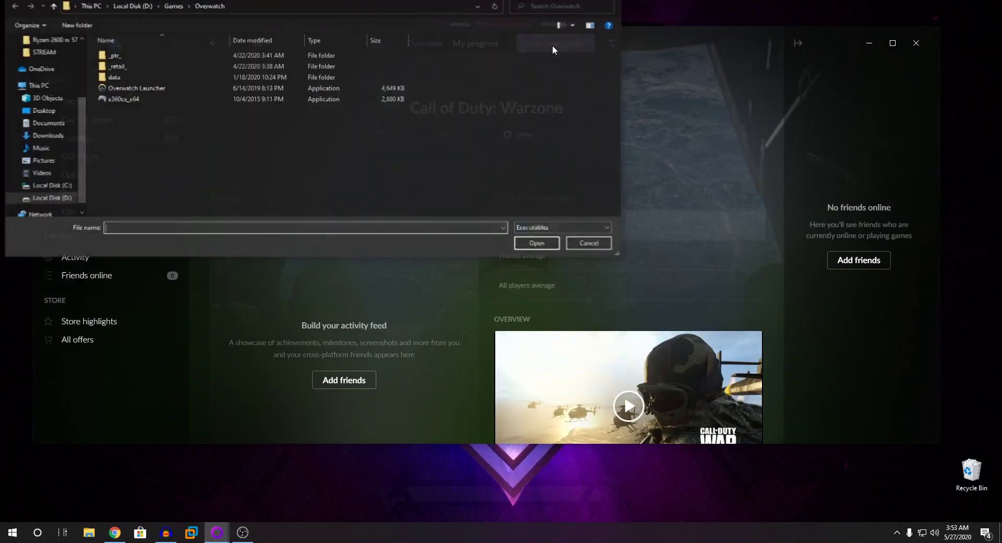
pyautogui.click(174, 6)
pyautogui.doubleClick(148, 66)
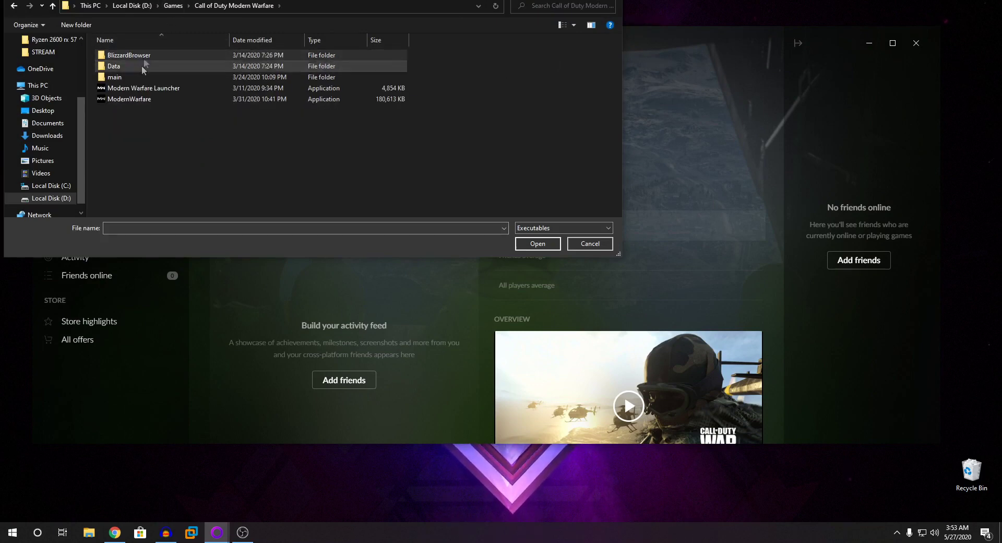
pyautogui.click(159, 86)
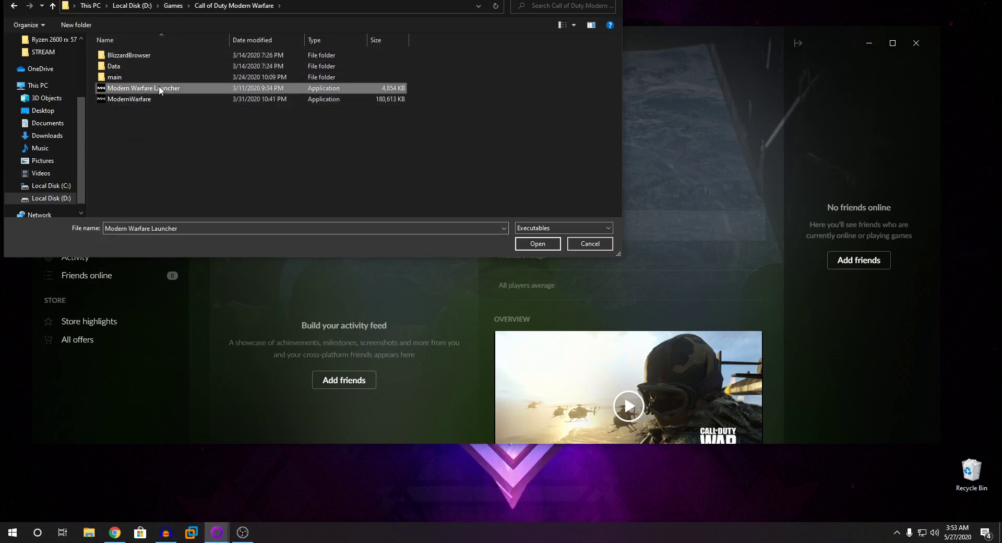
pyautogui.click(531, 246)
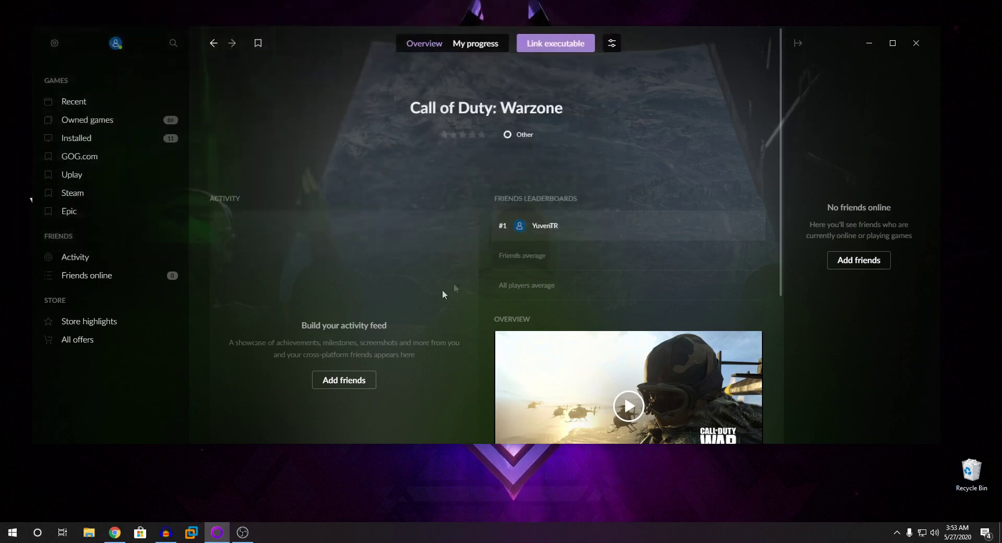
pyautogui.click(567, 42)
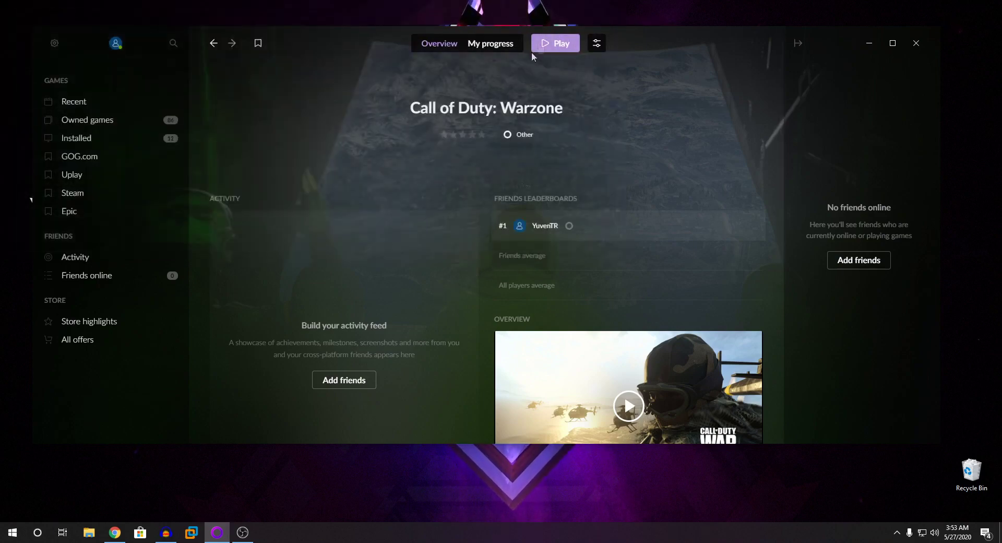
pyautogui.click(168, 145)
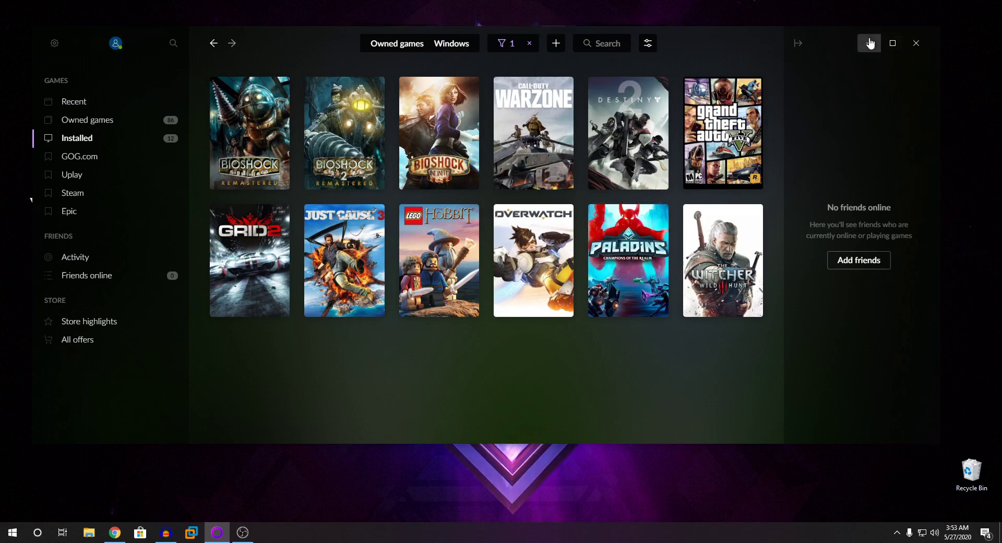
# Switch the library to the full Owned games grid of 86 titles
pyautogui.click(99, 121)
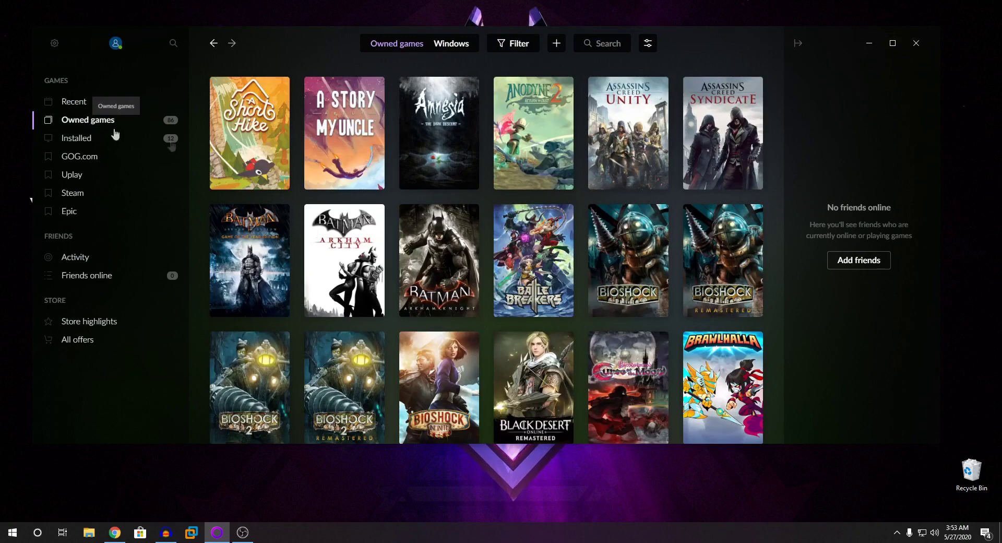